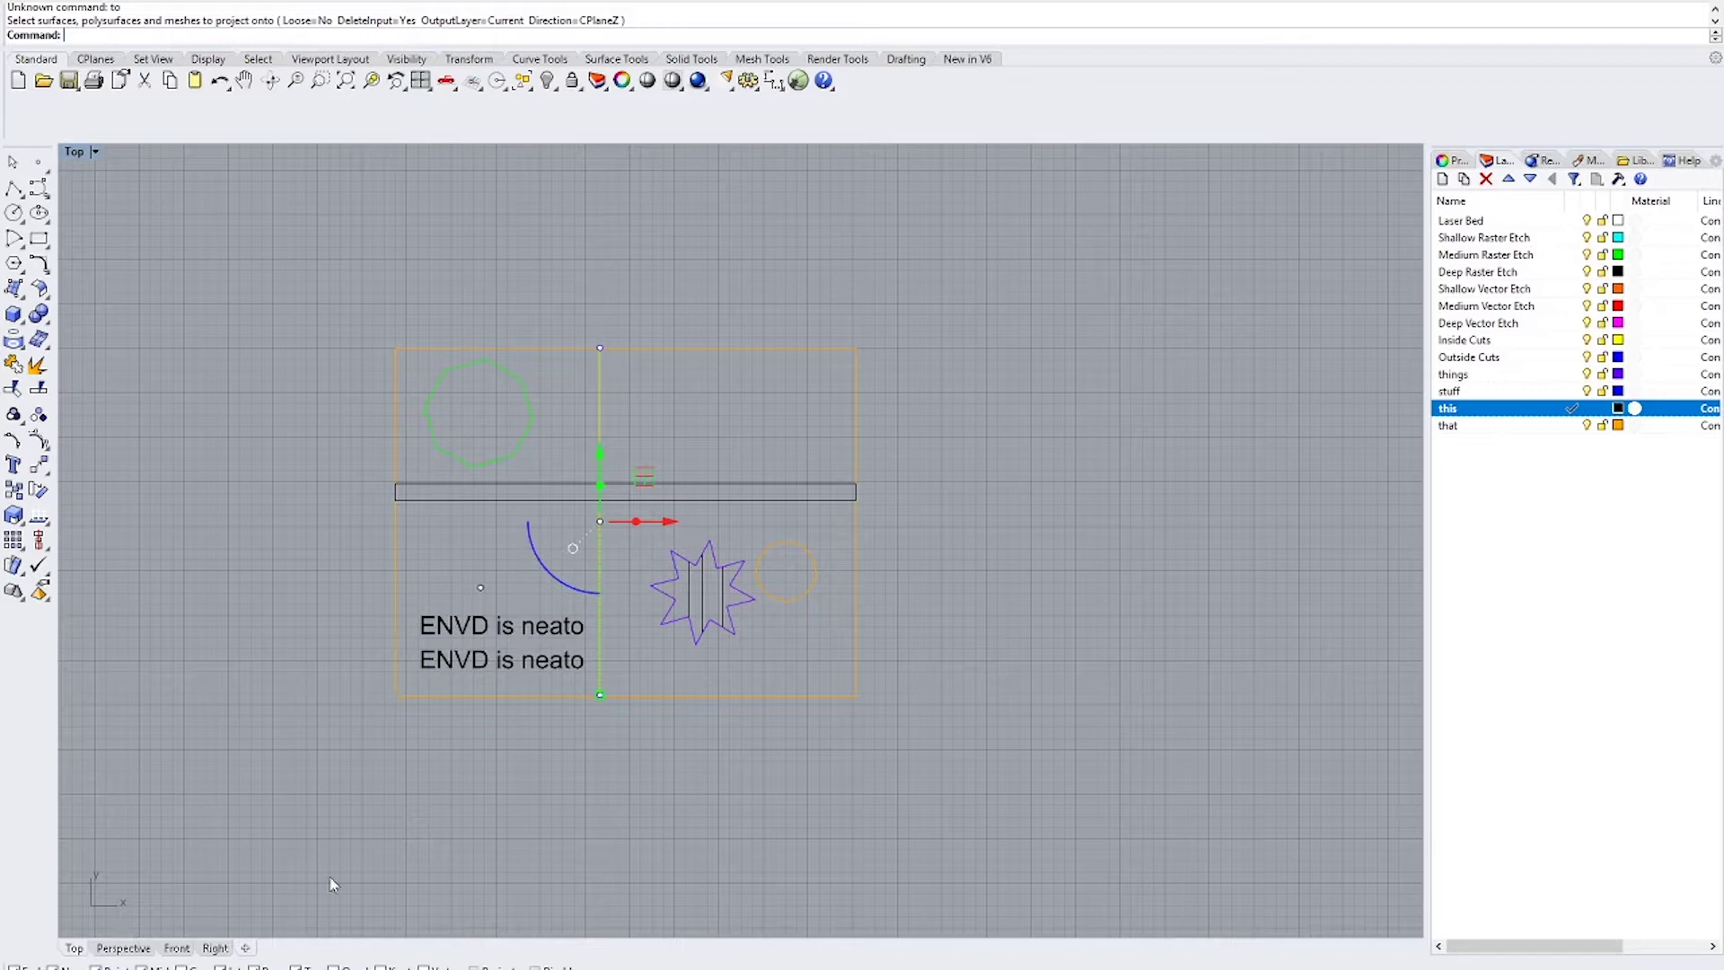
Flatten the vertical divider line onto the construction plane with ProjectToCPlane, deleting the raised original
left_click(123, 947)
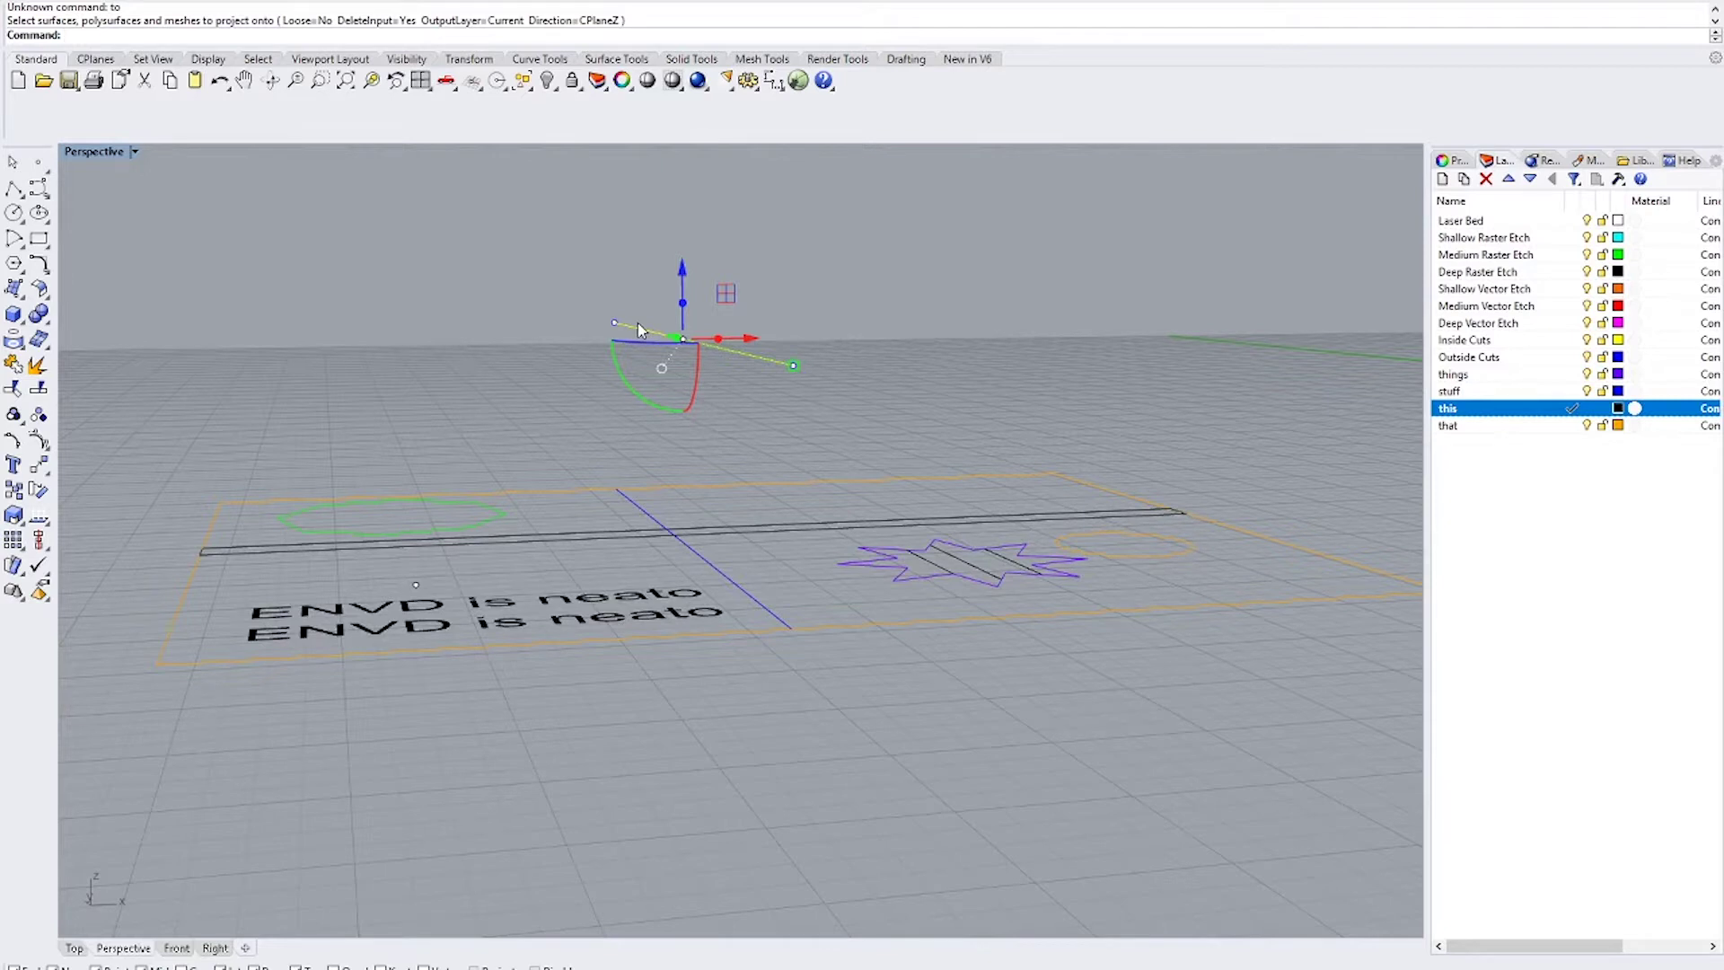
left_click(75, 949)
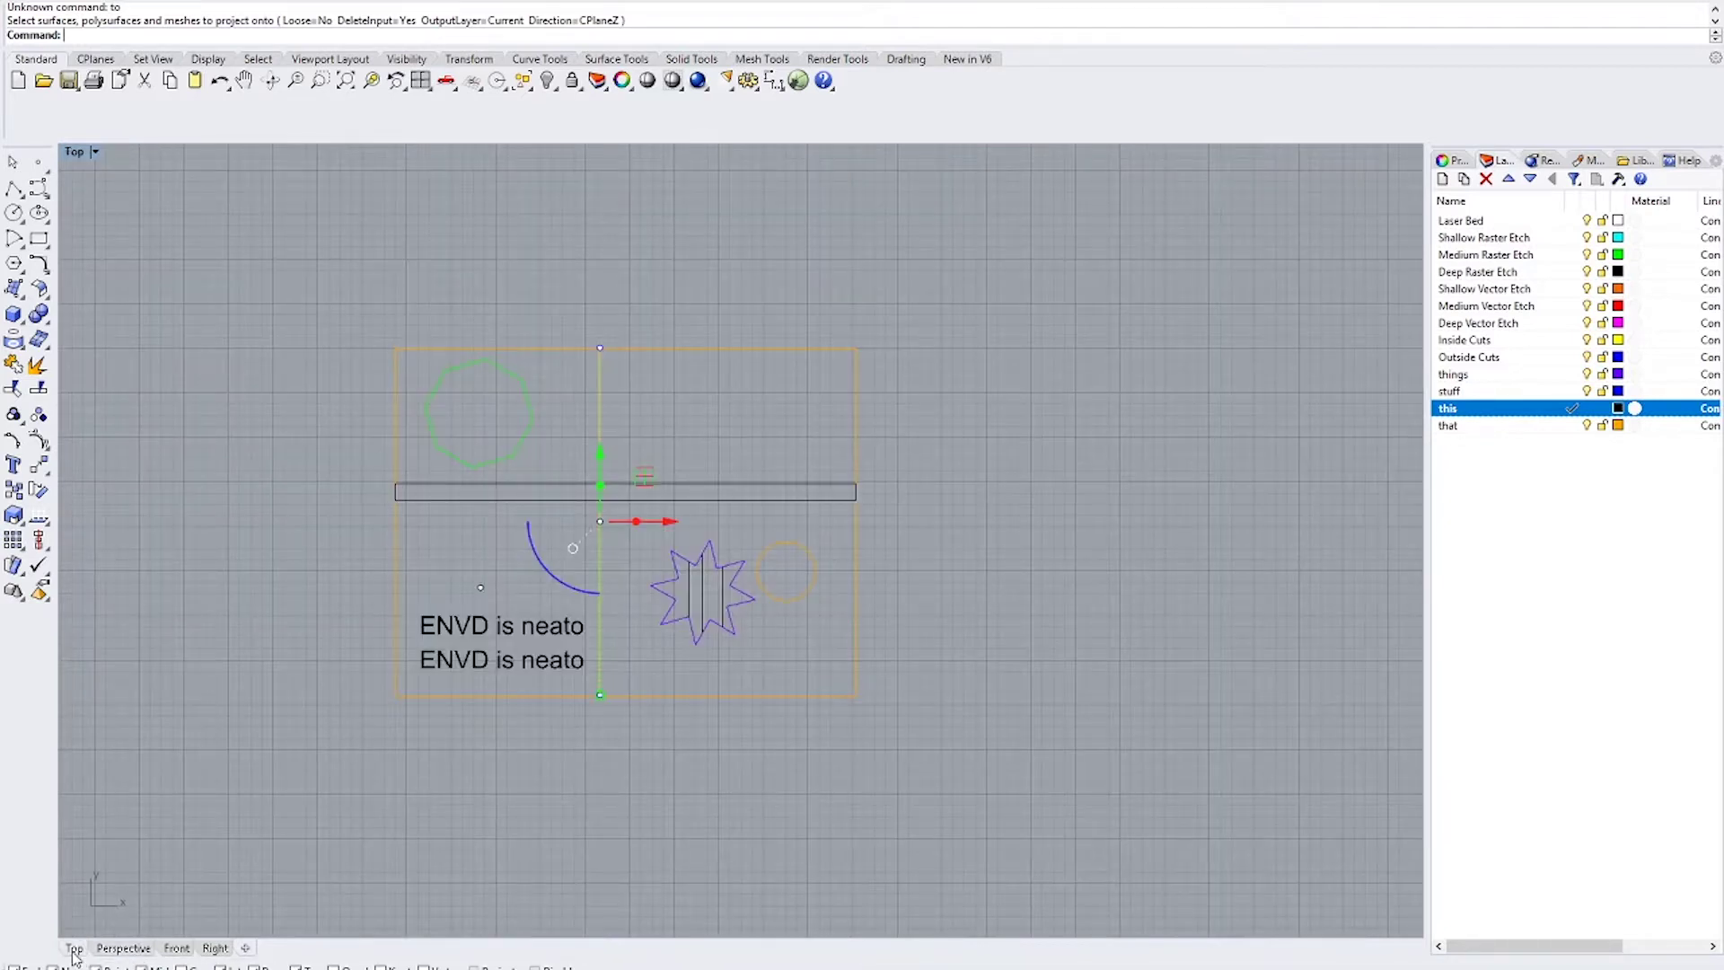
type("ProjectTo")
key("Return")
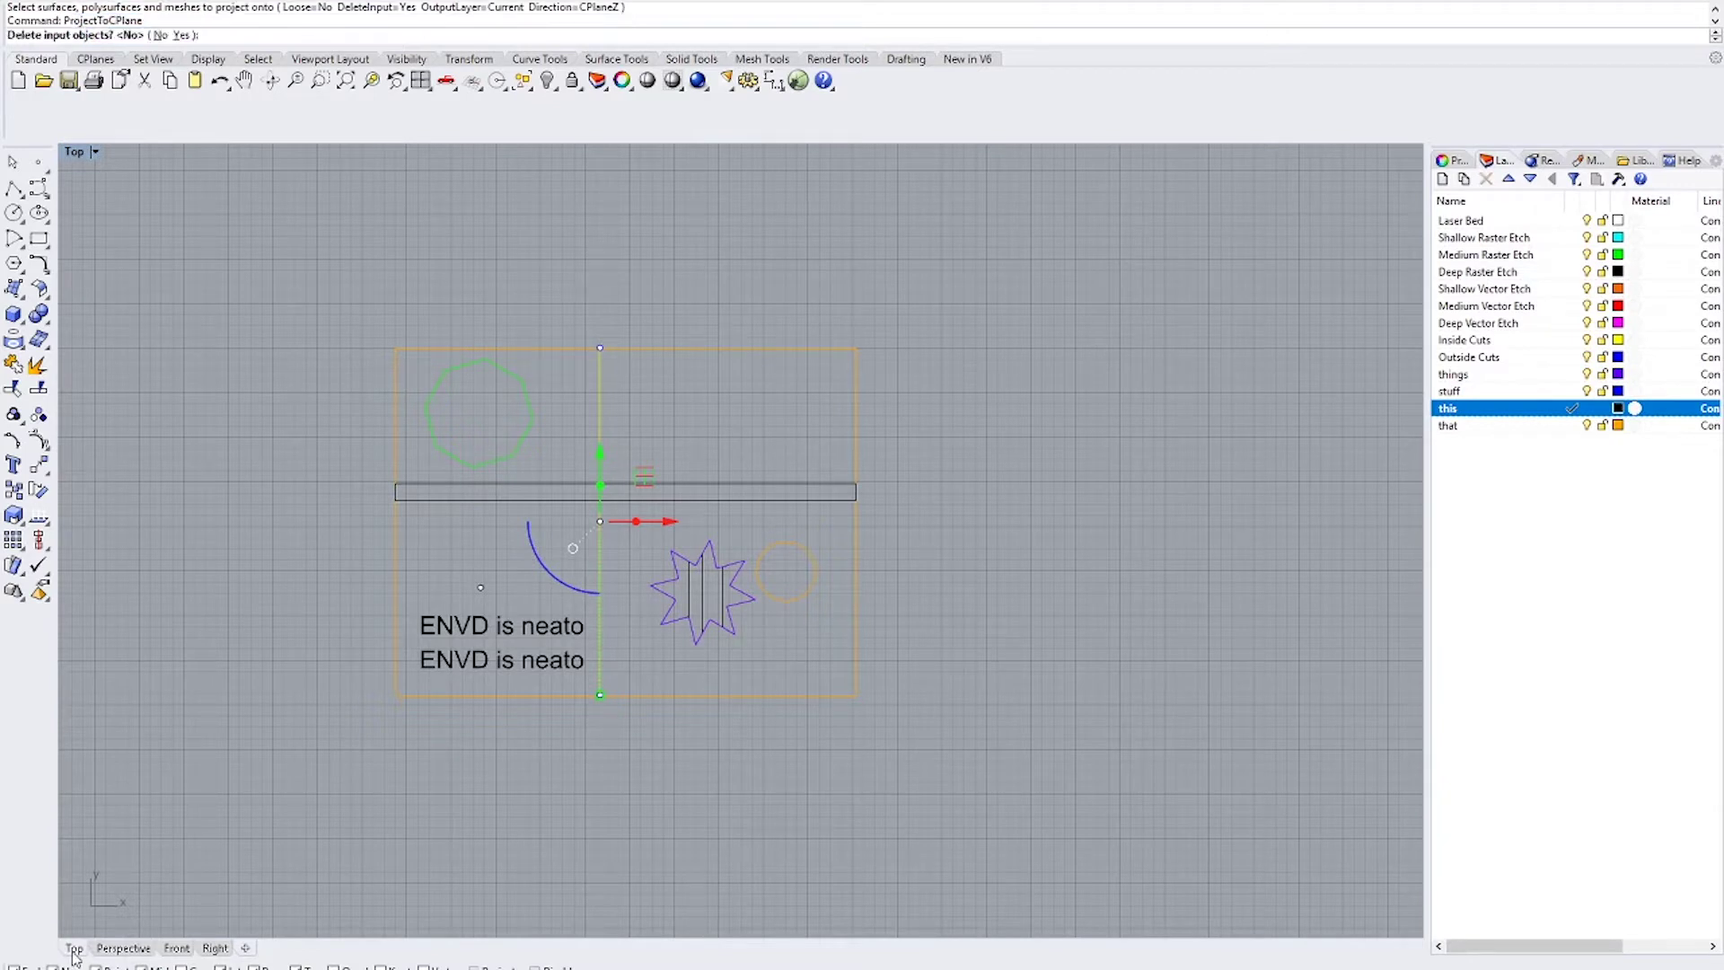
left_click(183, 35)
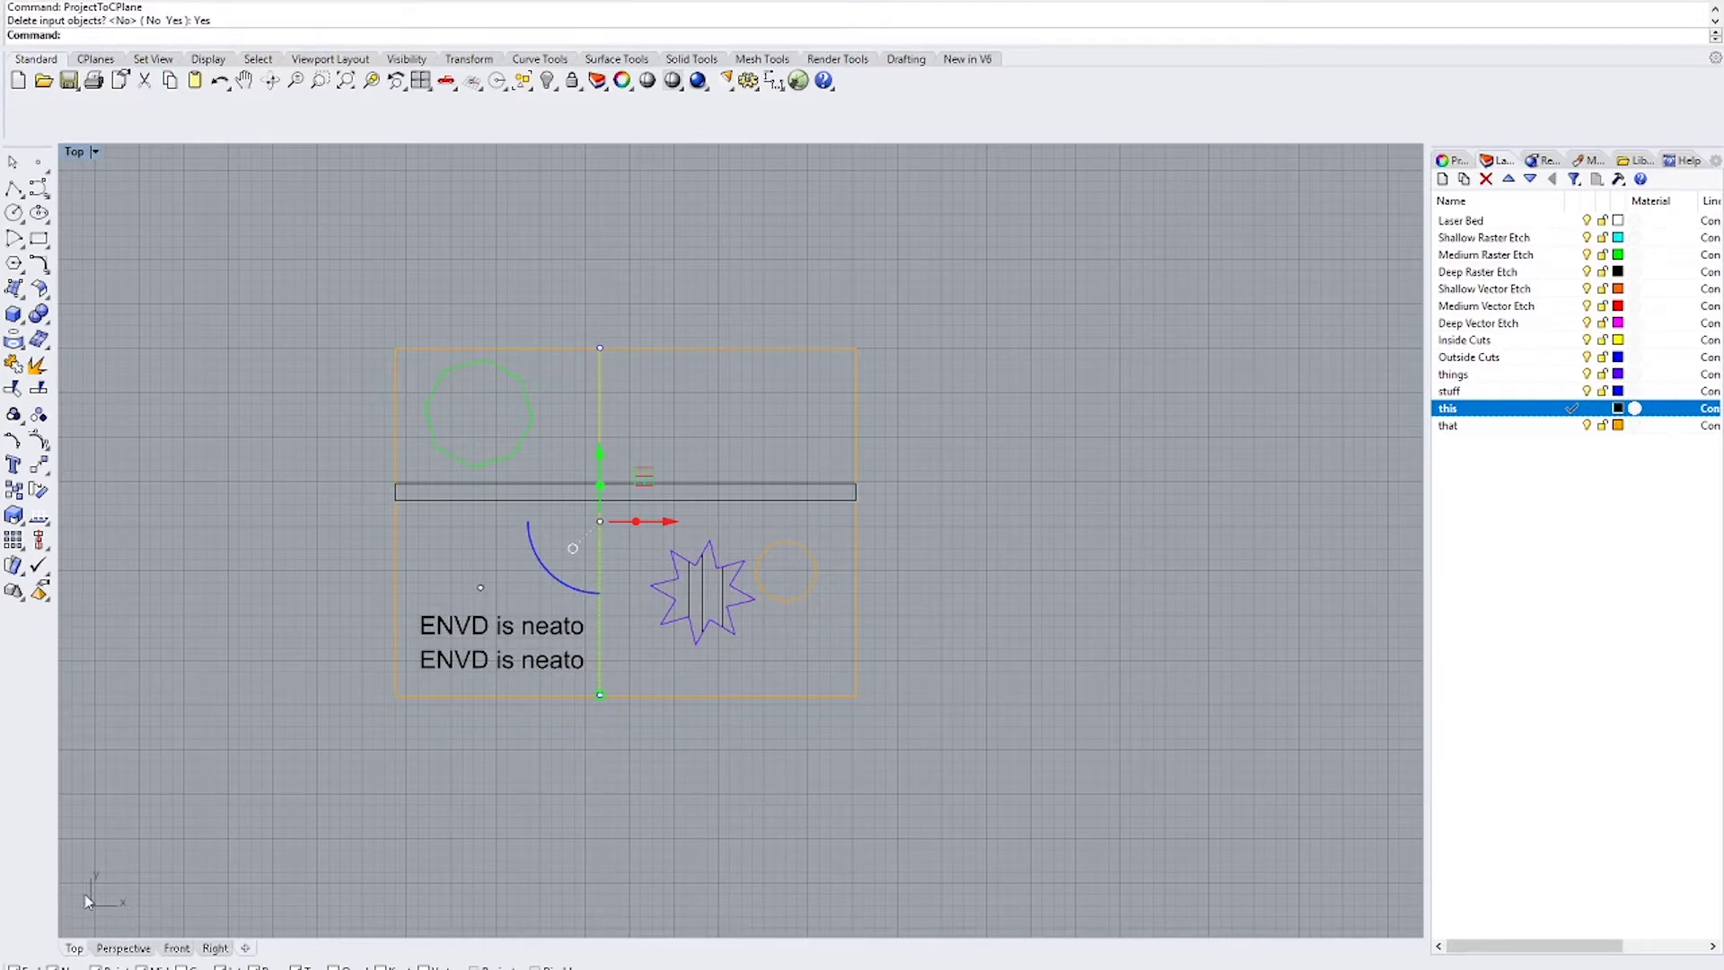
left_click(122, 948)
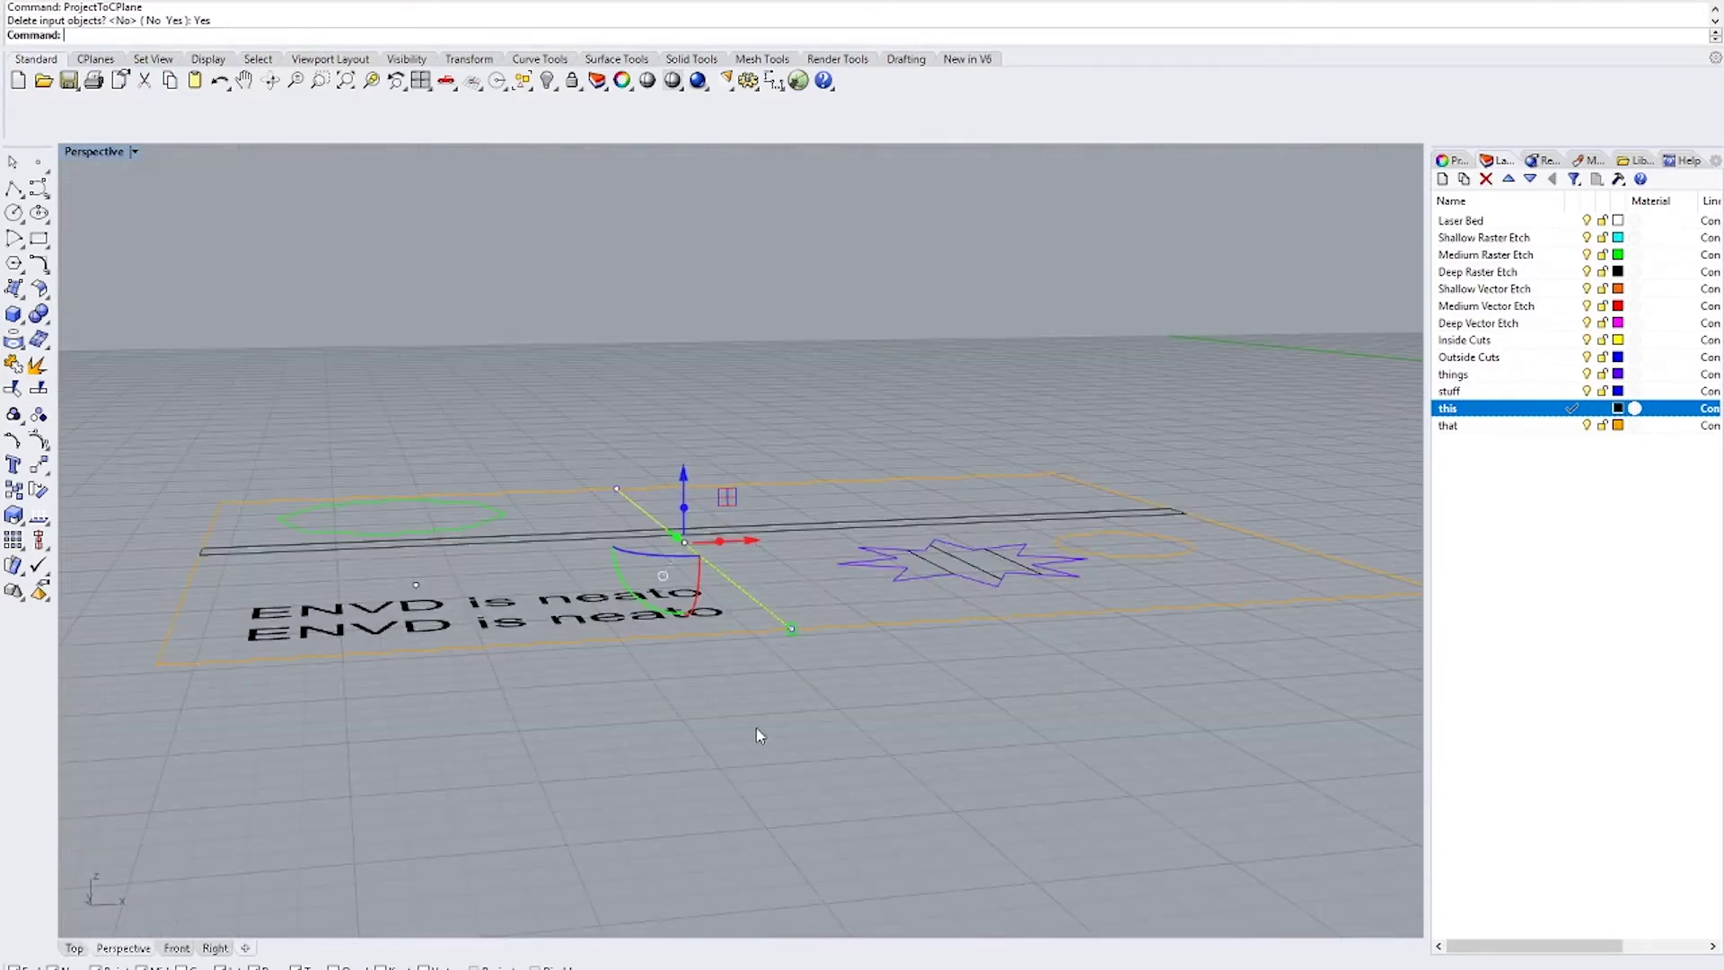
left_click(73, 945)
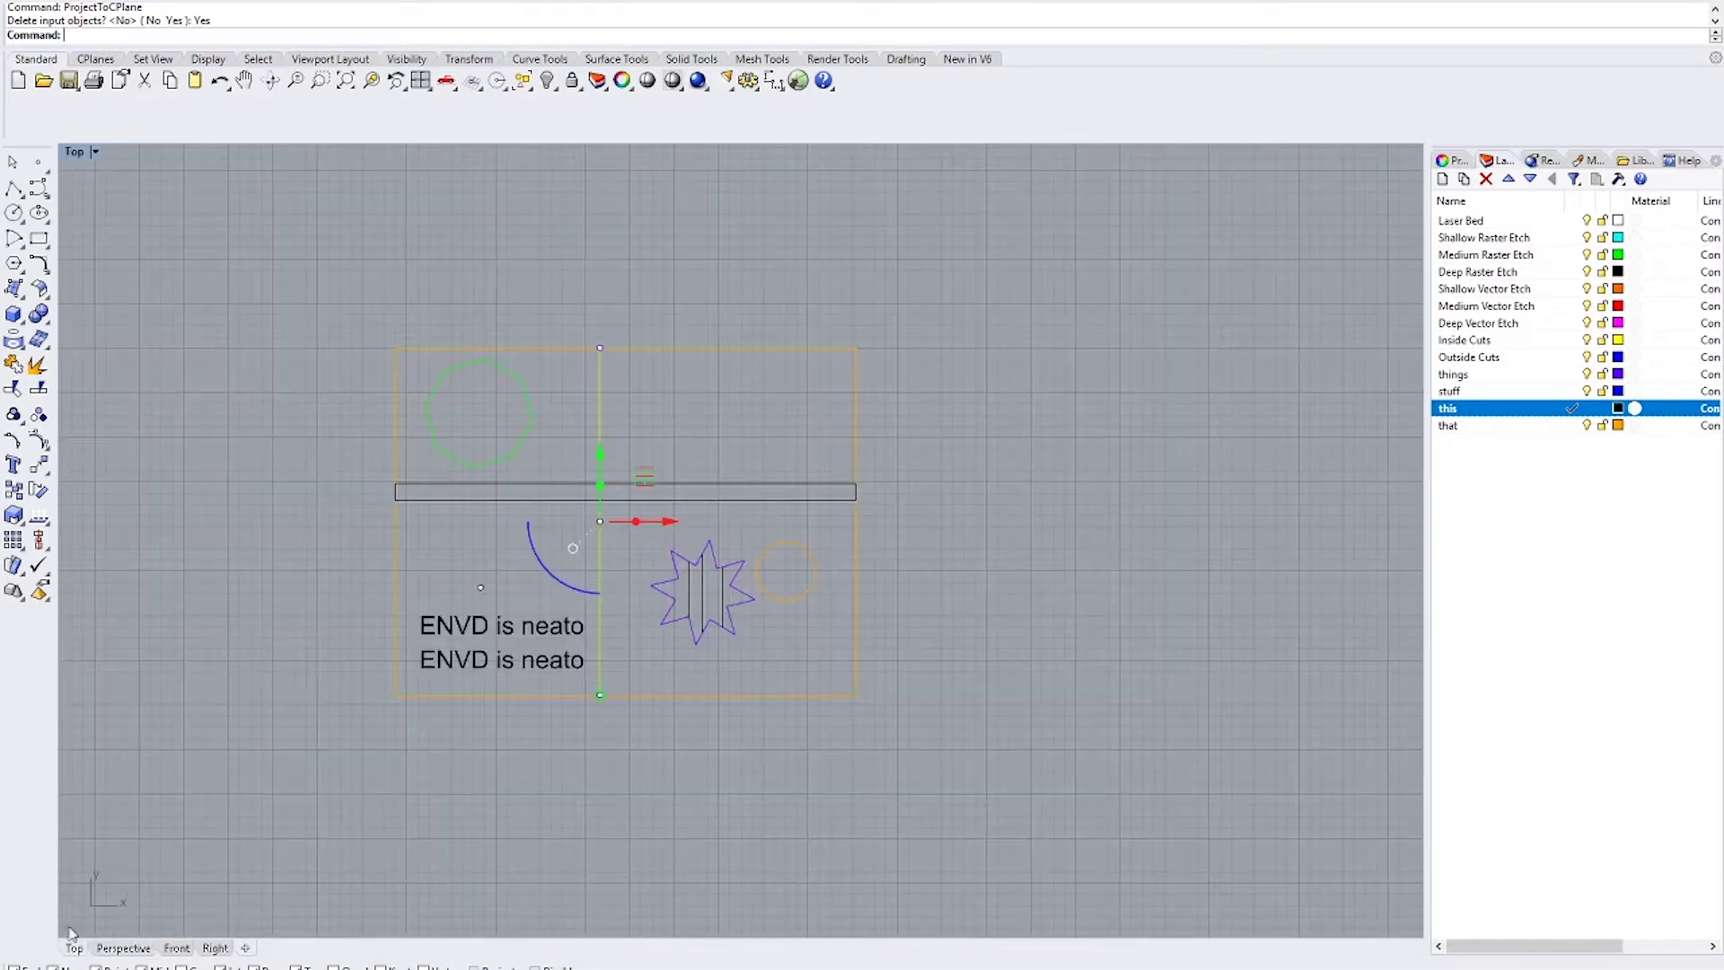
Select the duplicate vertical divider line with SelDup and delete it
left_click(330, 530)
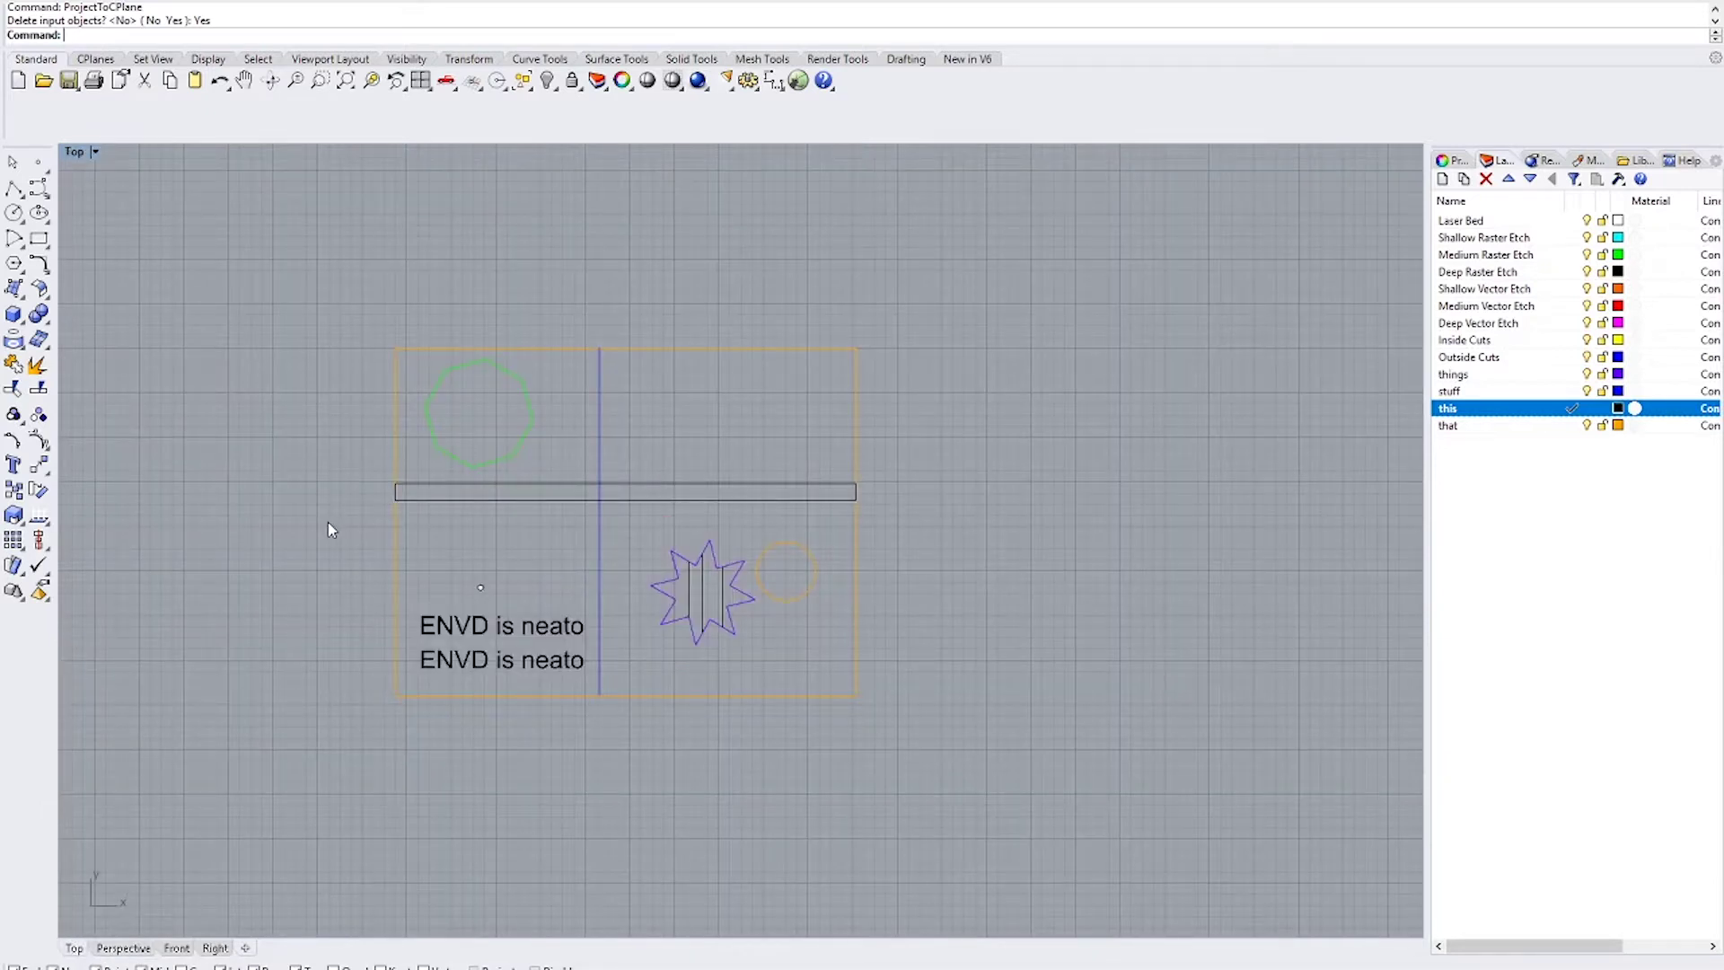
type("SelDup")
key("Return")
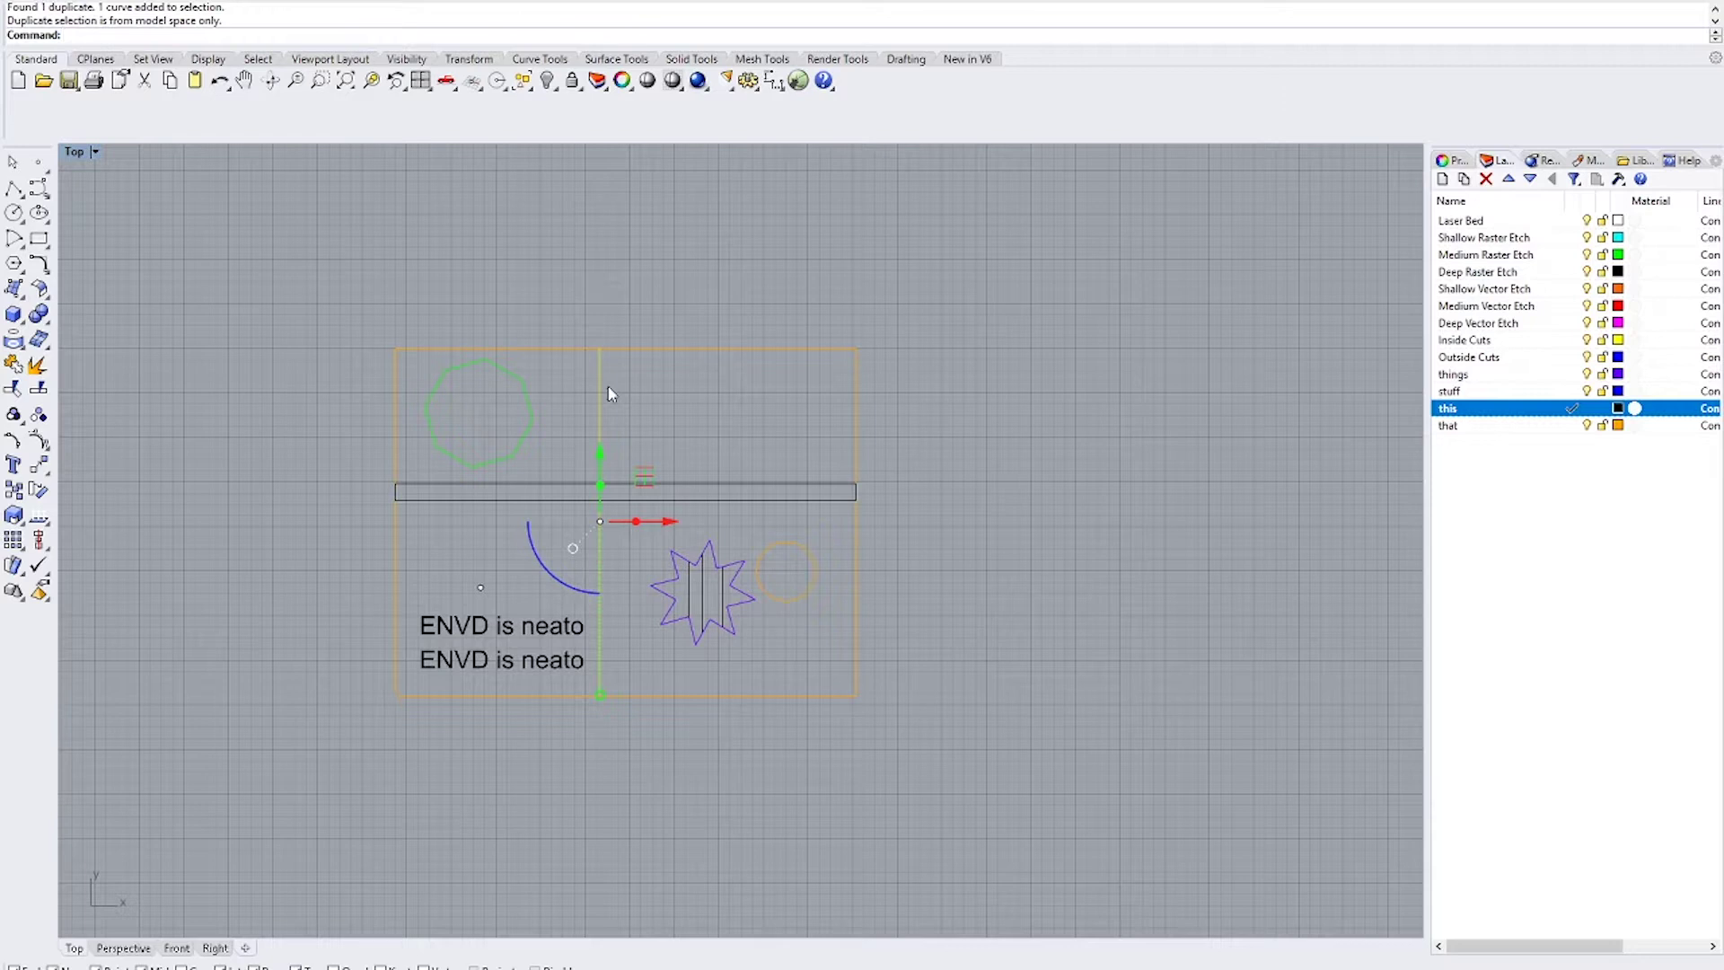
key("Delete")
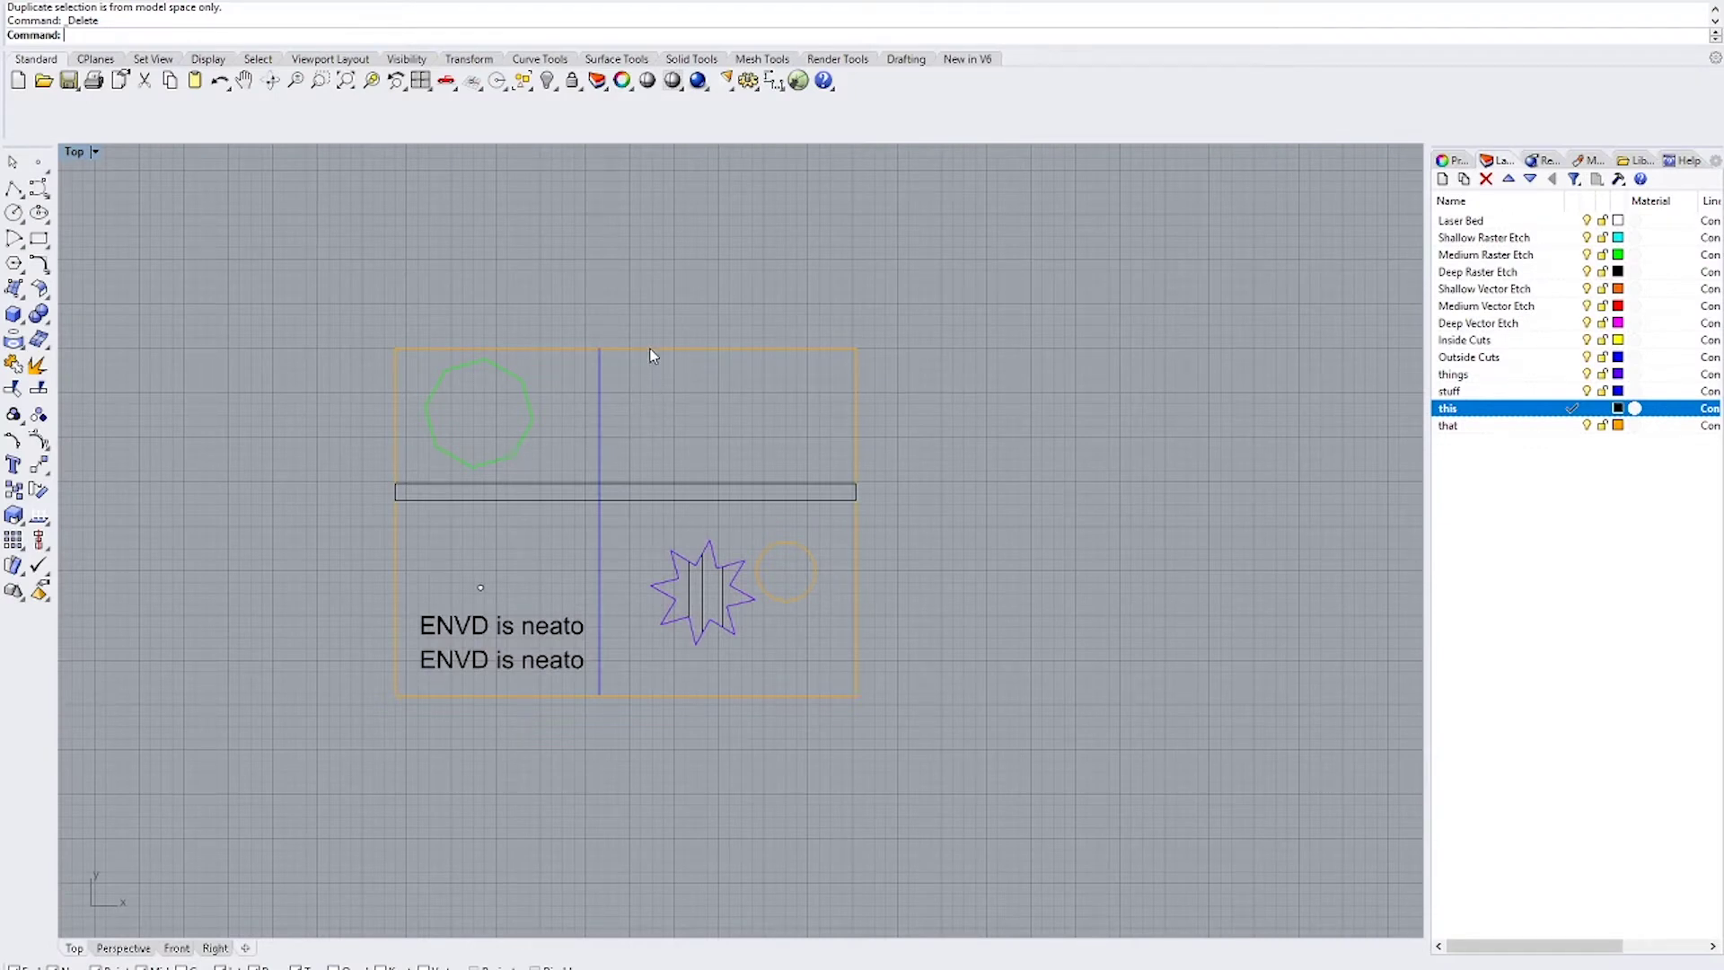
Move the decagon and the small circle onto the Inside Cuts layer
left_click(519, 370)
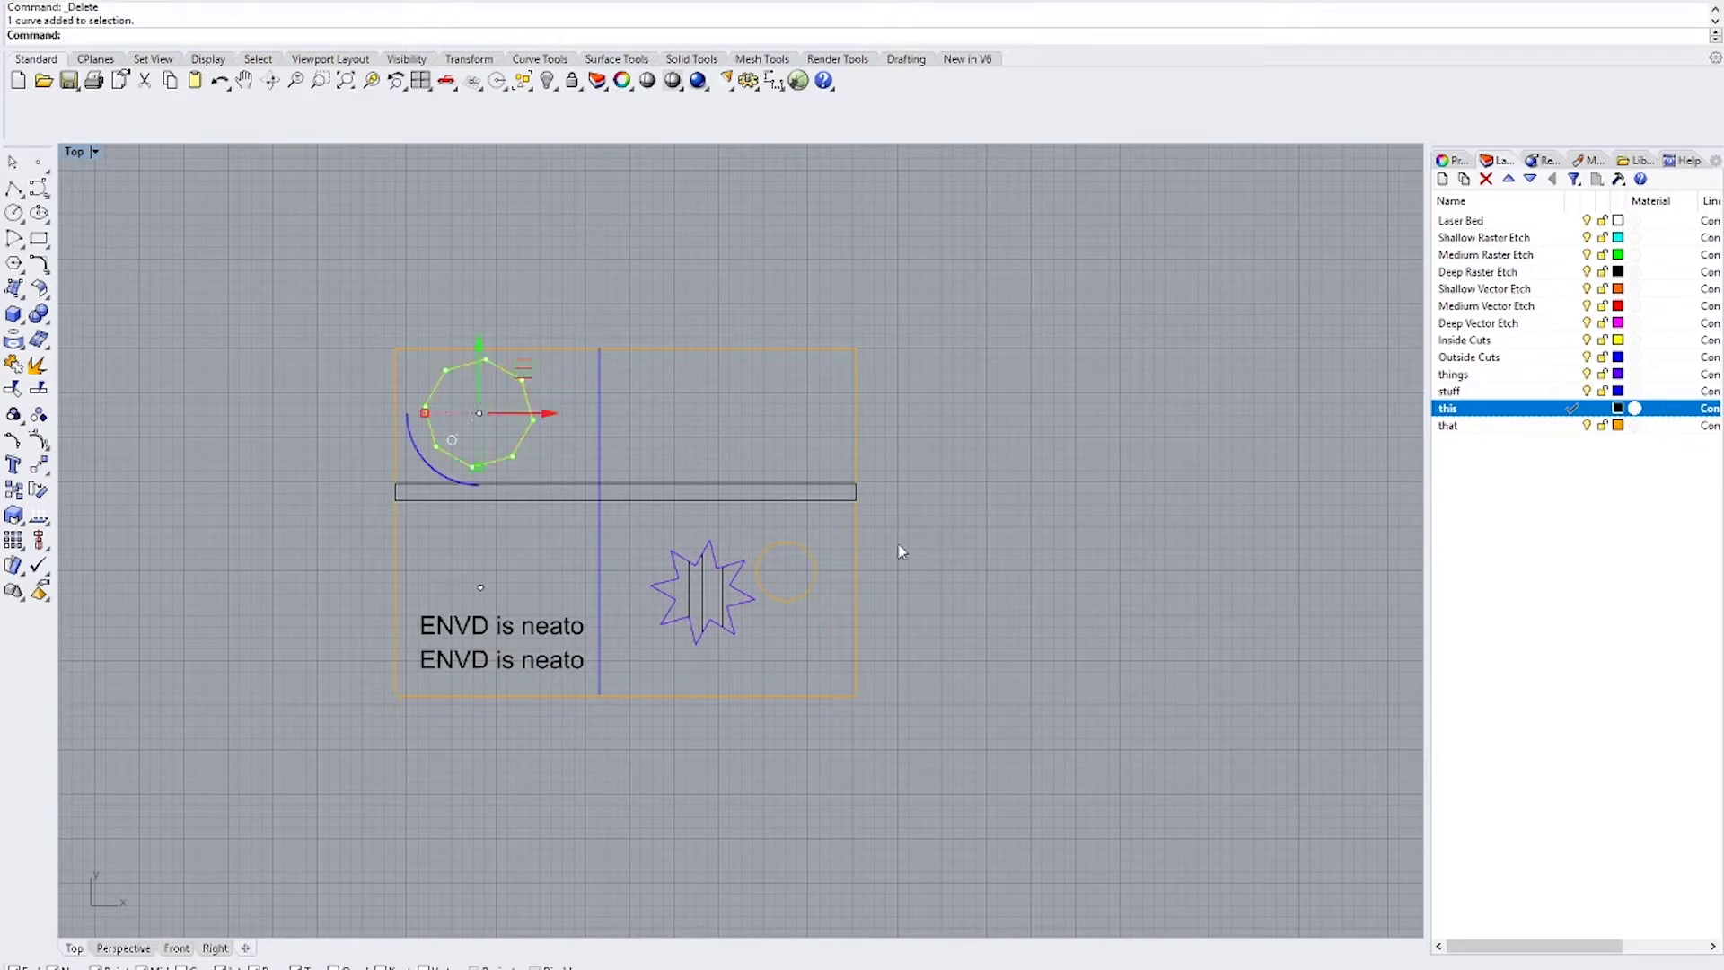
left_click(786, 541, "shift")
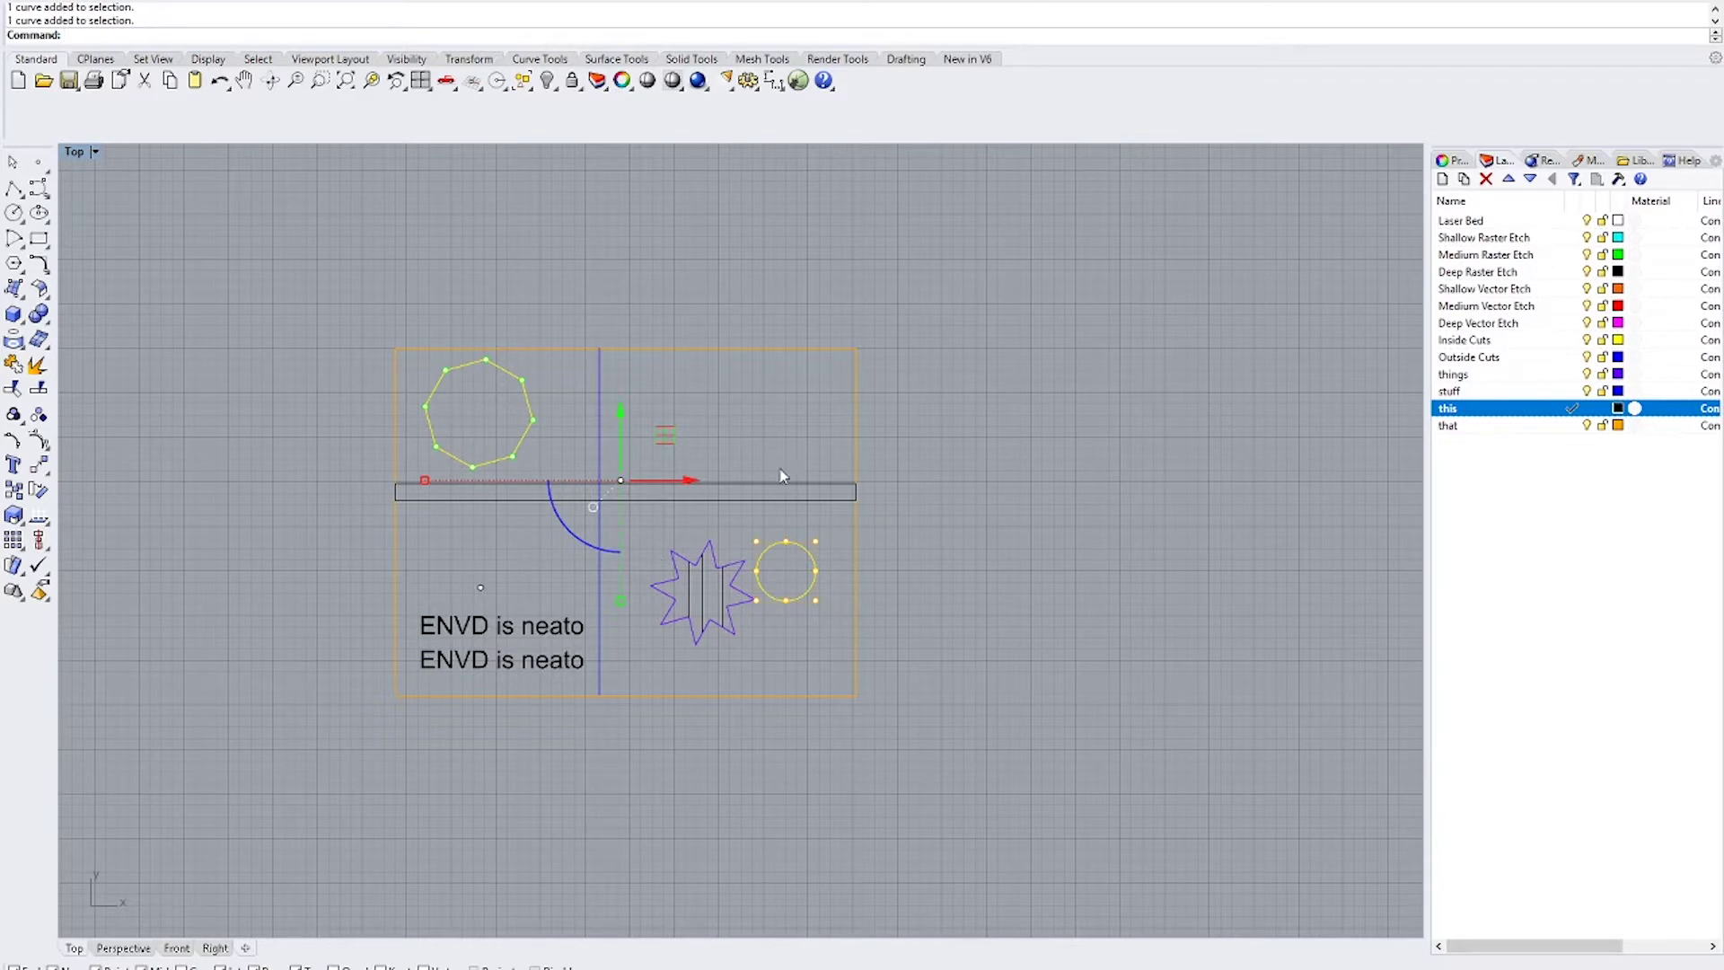
left_click(1533, 342)
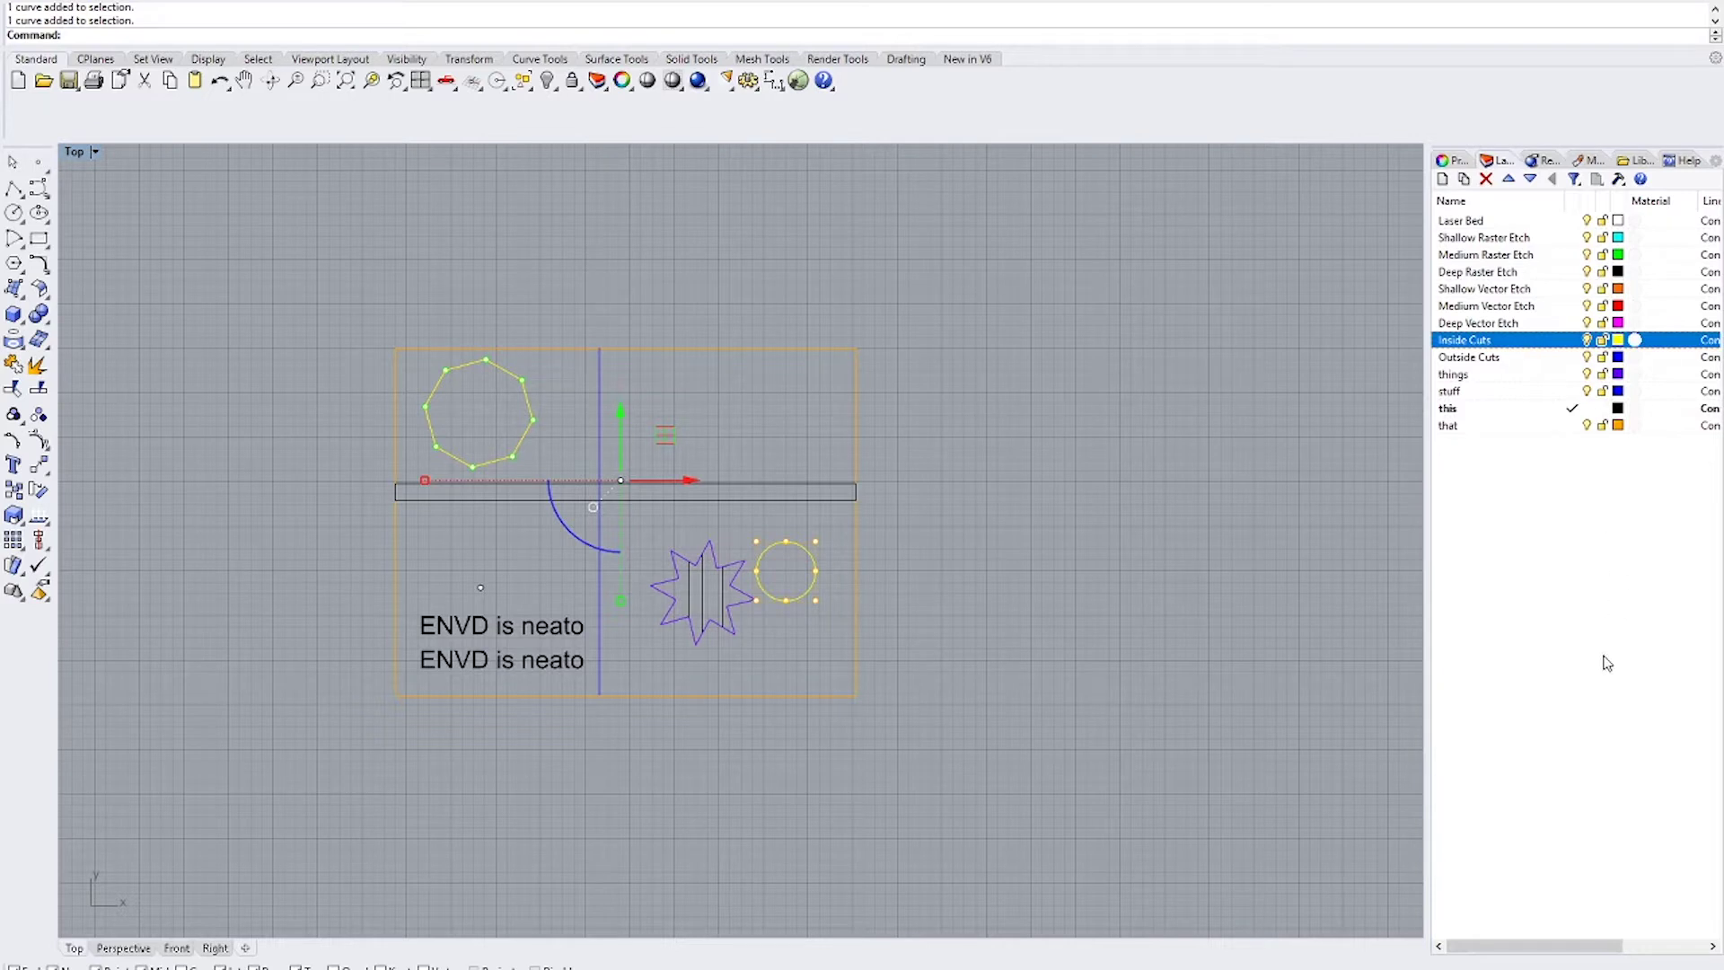
Put the laser bed outline rectangle on the Outside Cuts layer
left_click(942, 492)
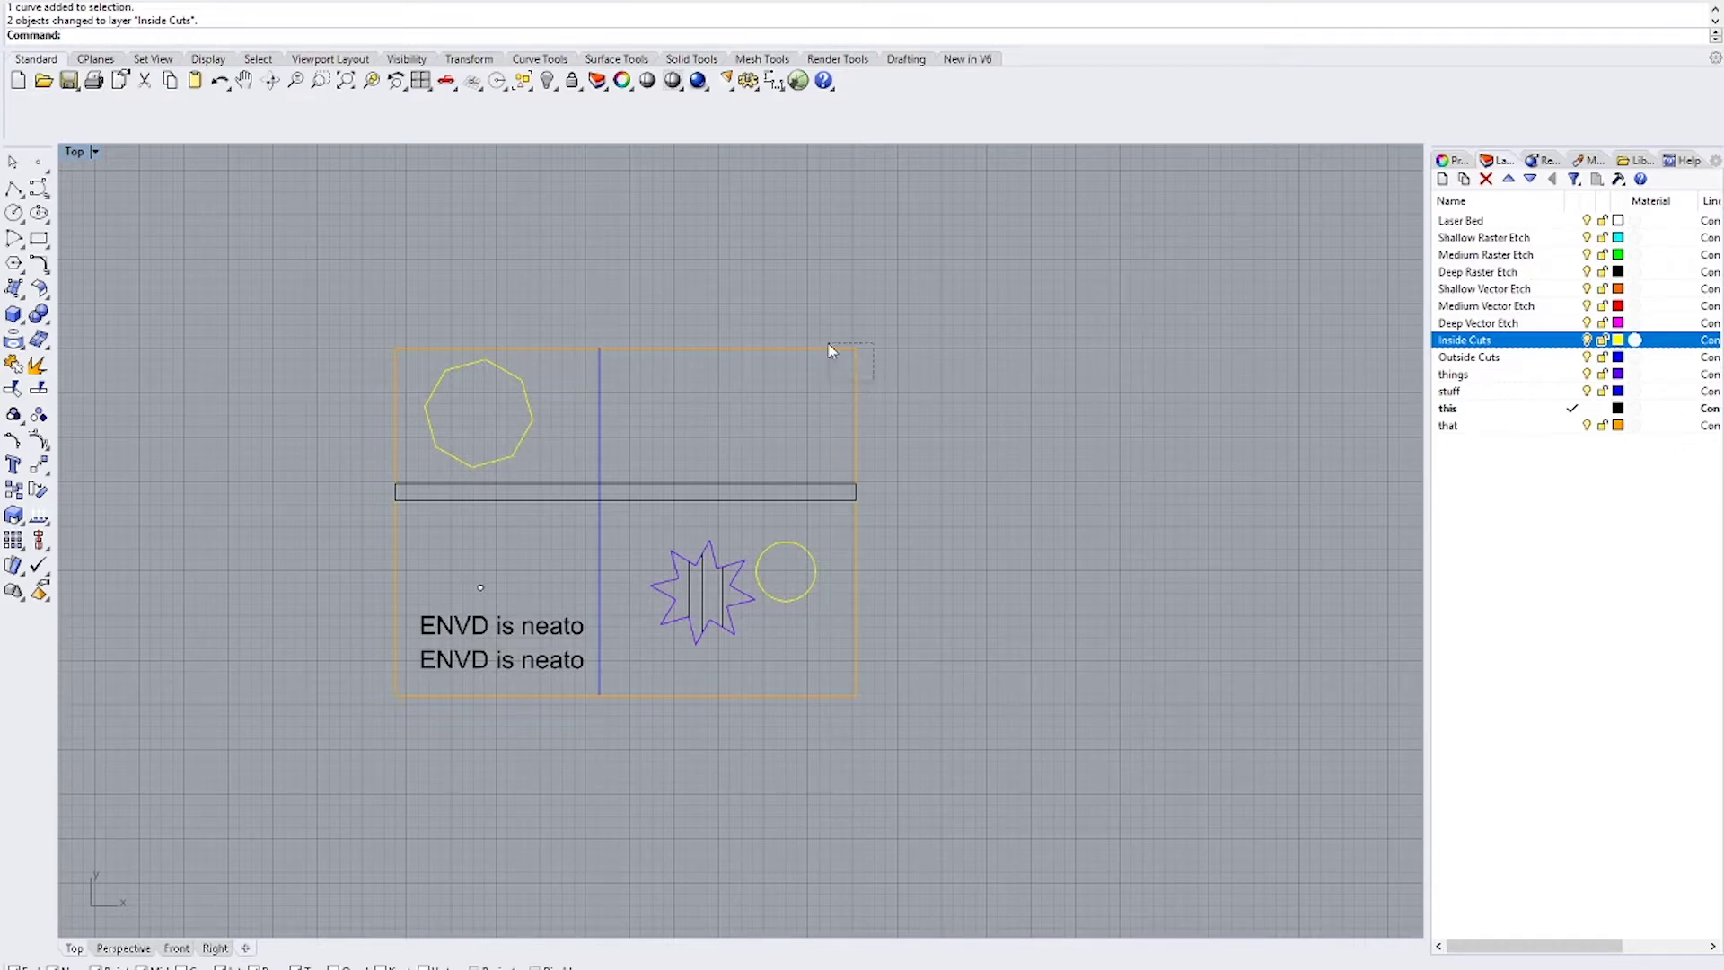
left_click_drag(830, 350, 828, 348)
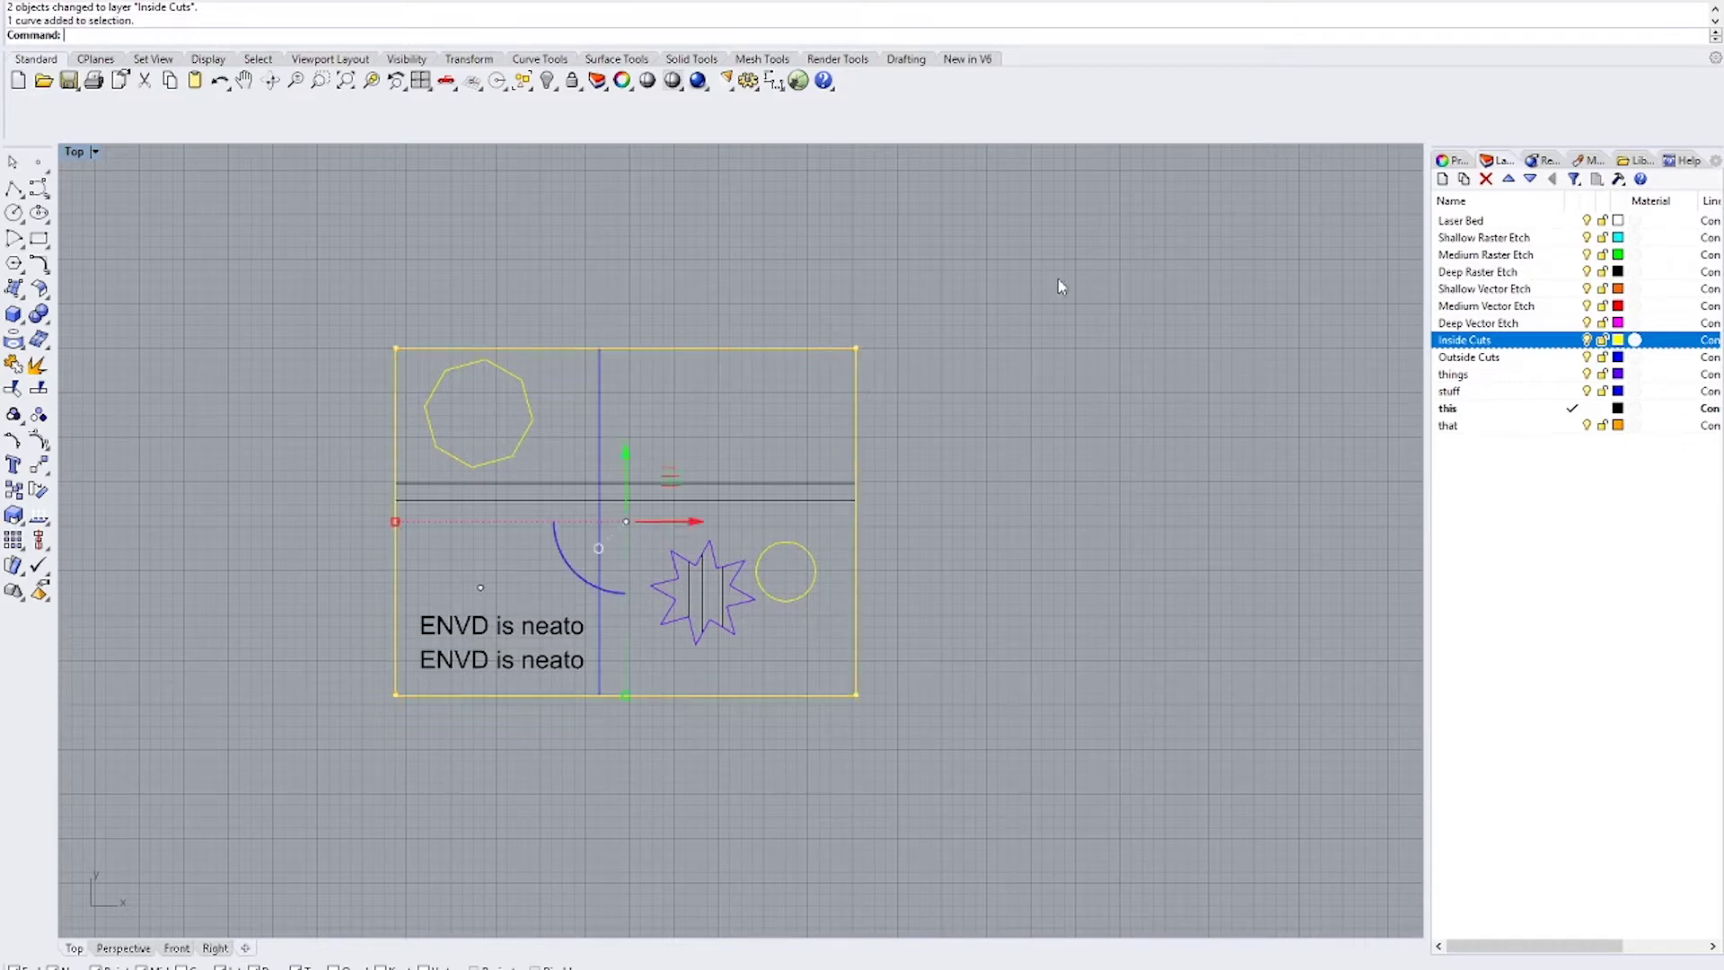
left_click(1514, 359)
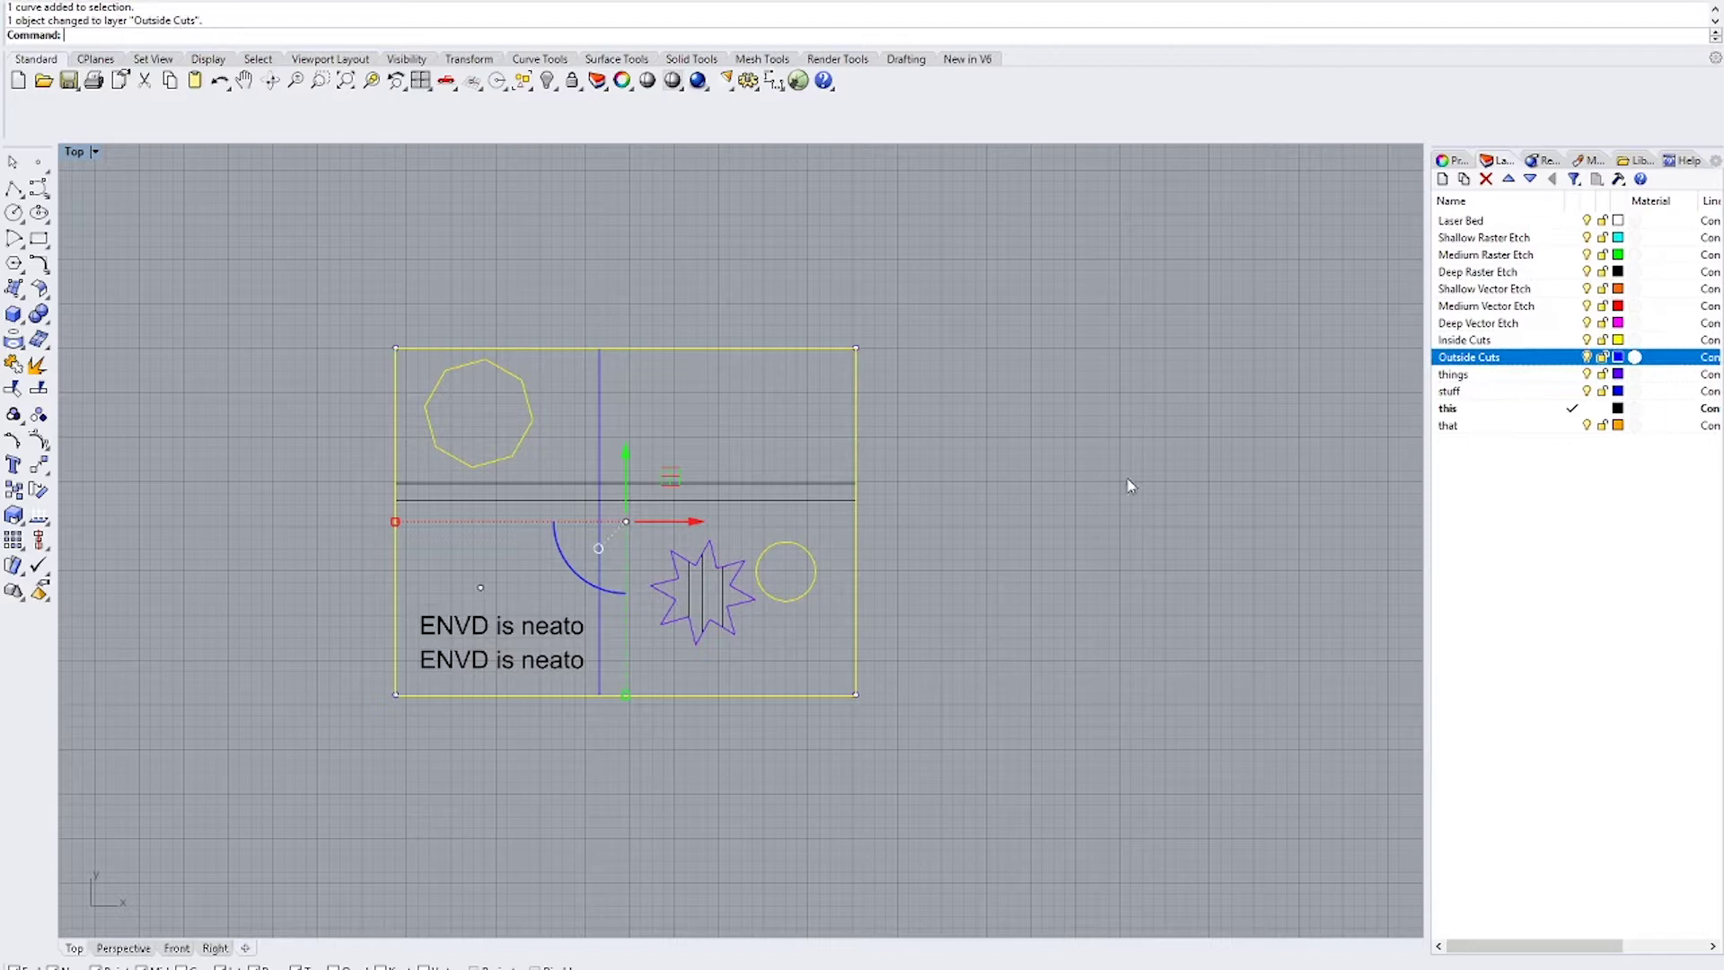
key("Escape")
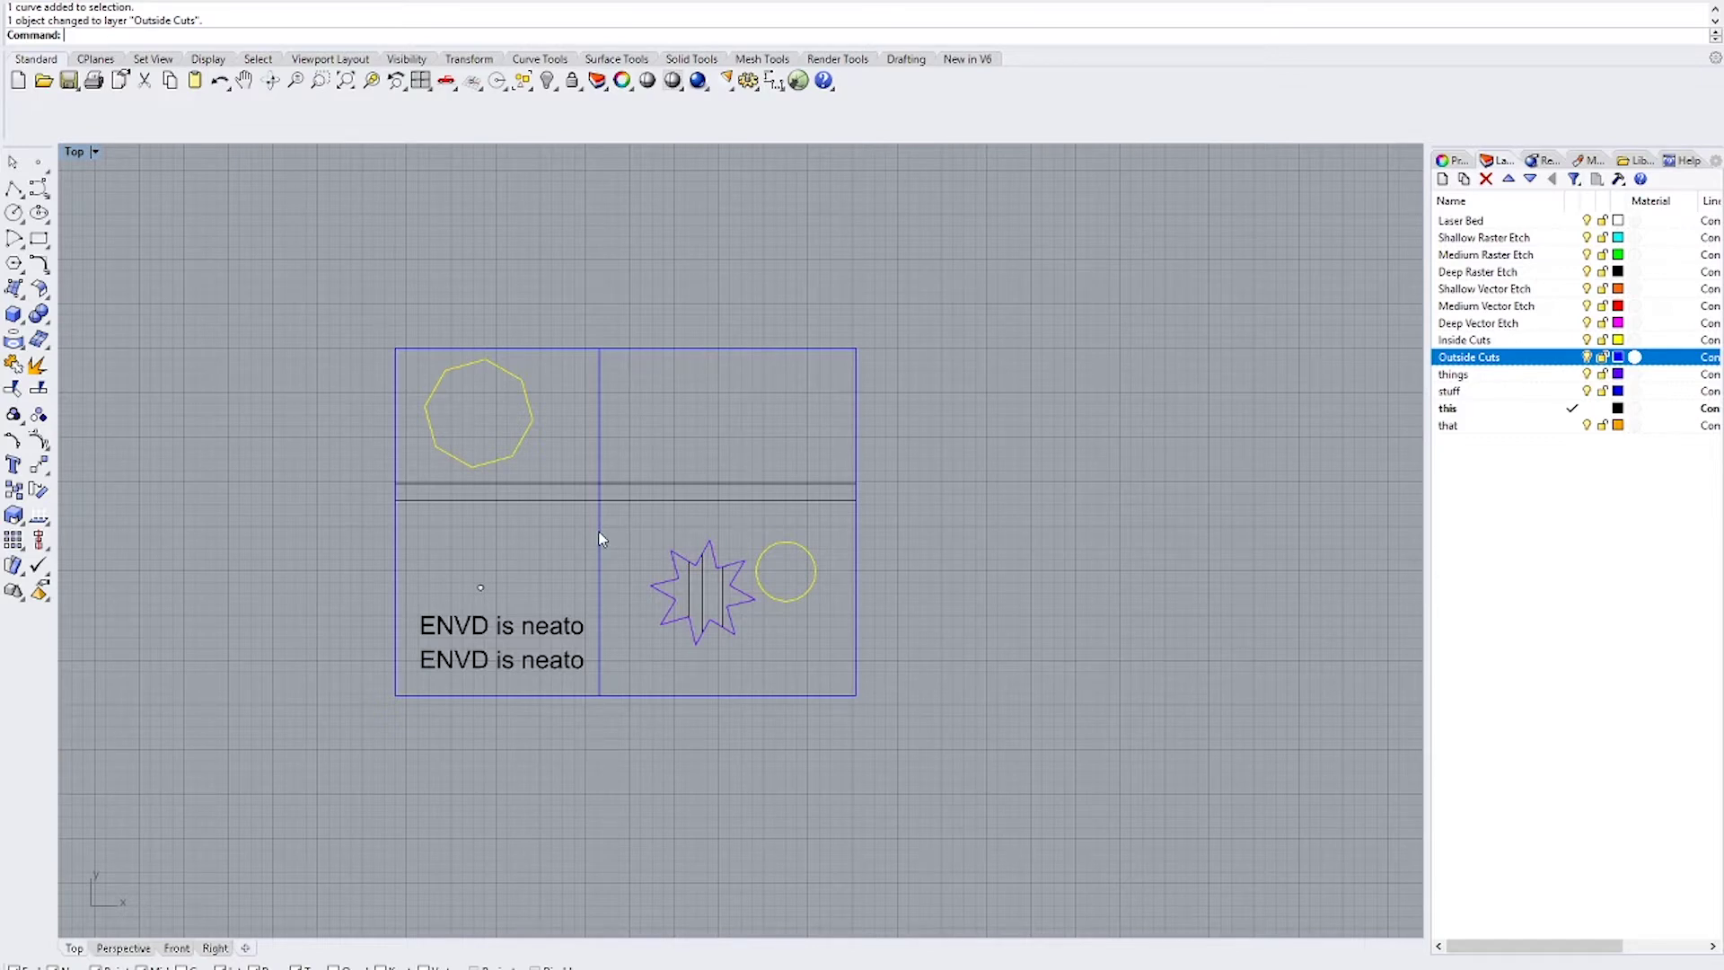
Fill the horizontal strip with a hatch and delete its boundary curve
left_click(560, 500)
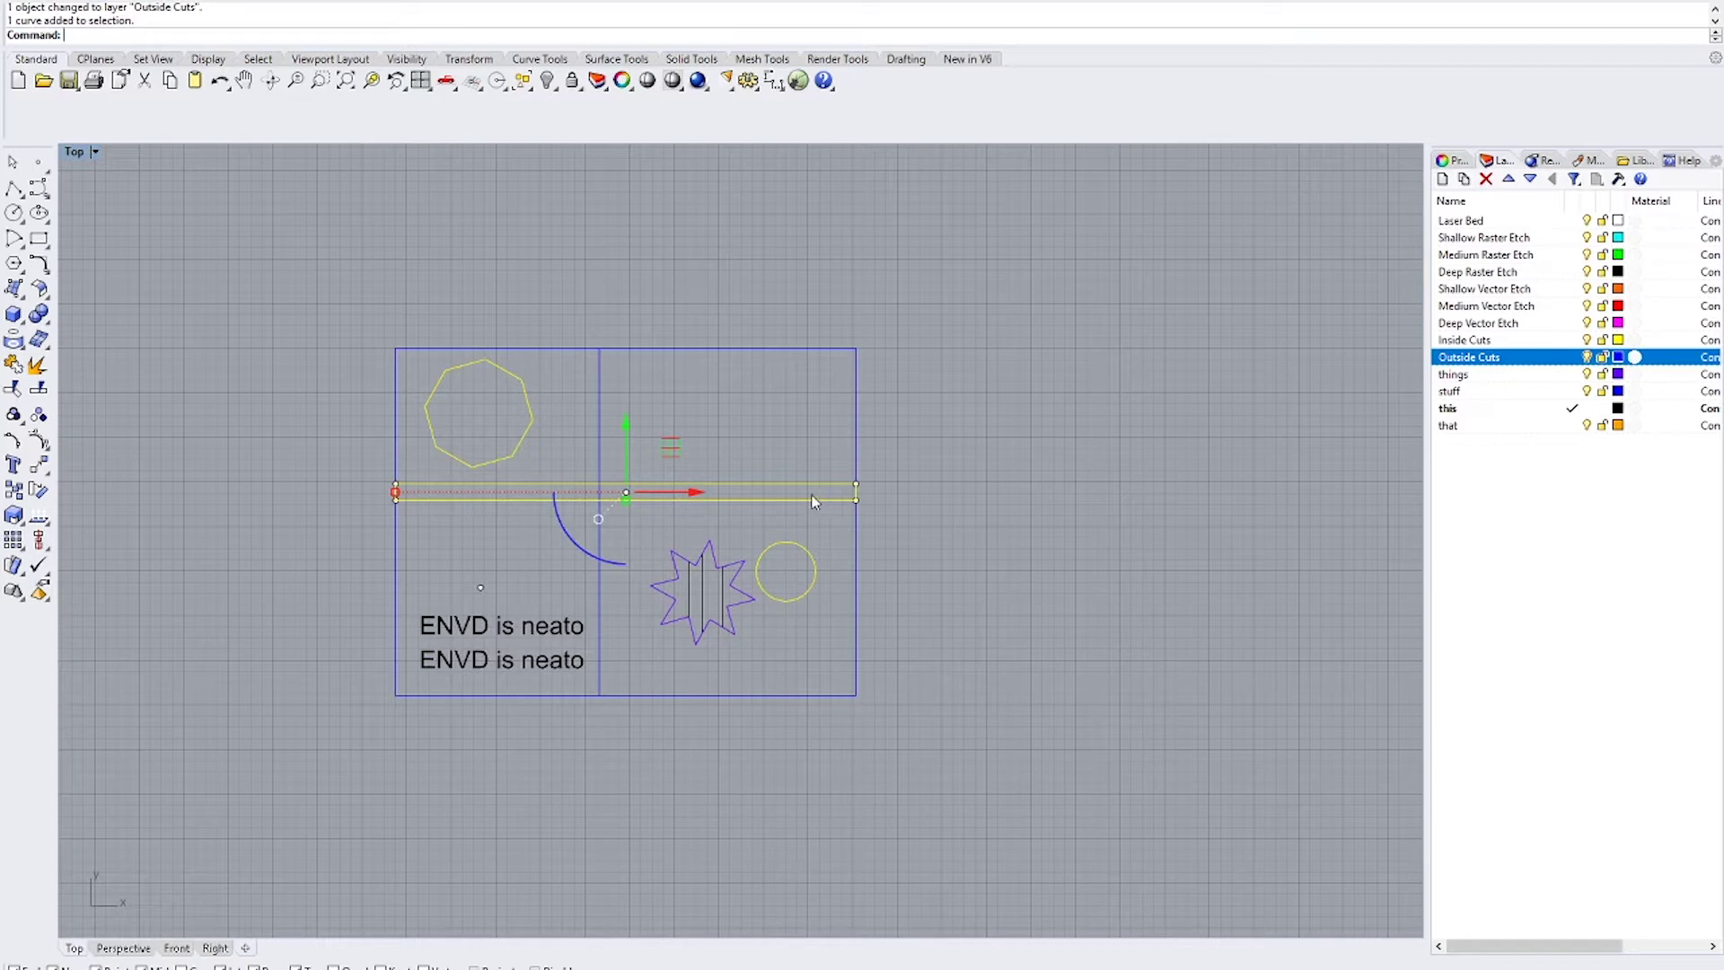
type("Hatch\\")
key("Return")
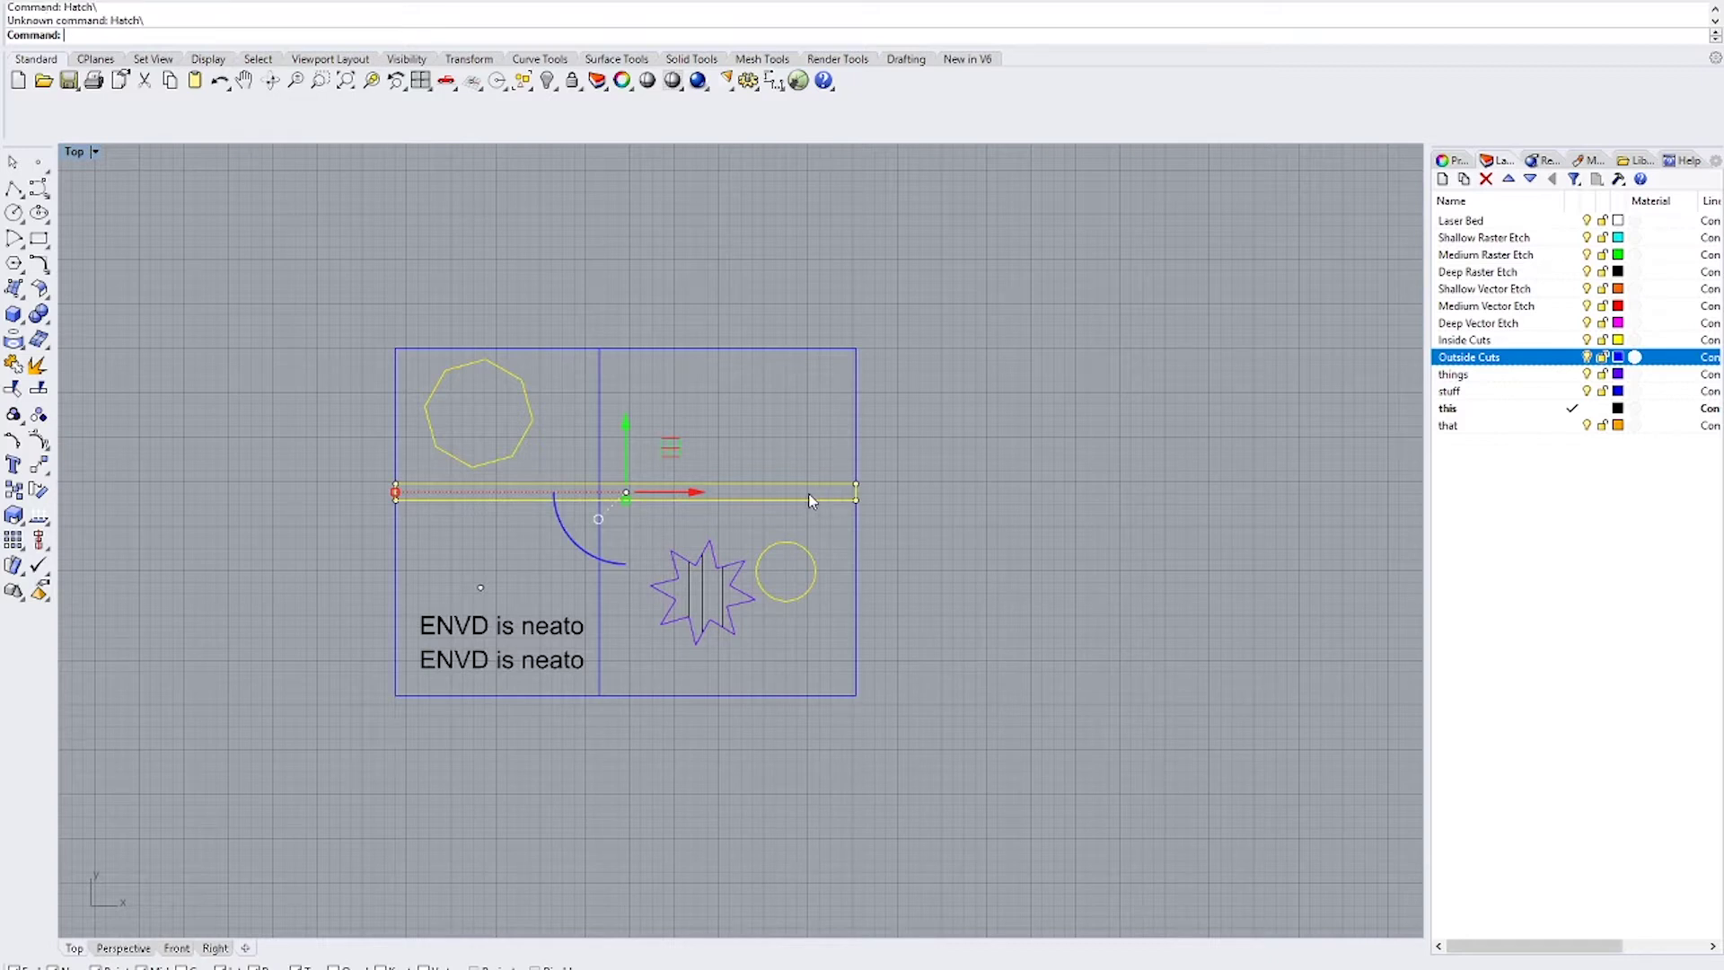
type("Hatc")
key("Return")
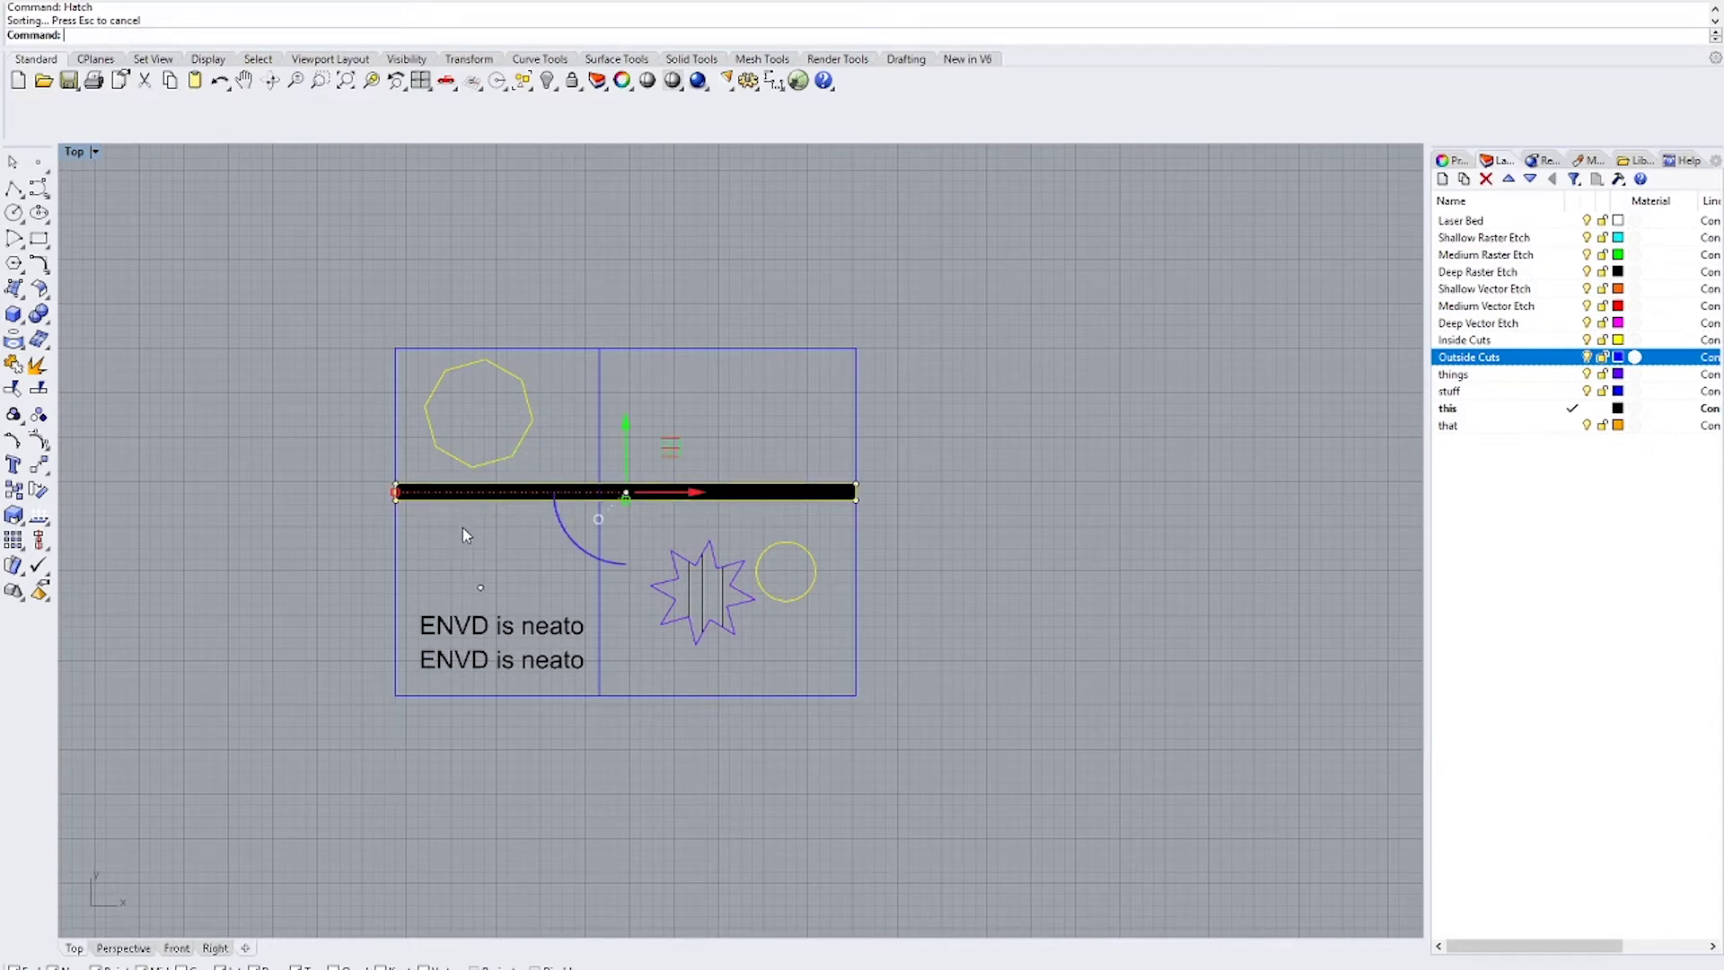
key("Delete")
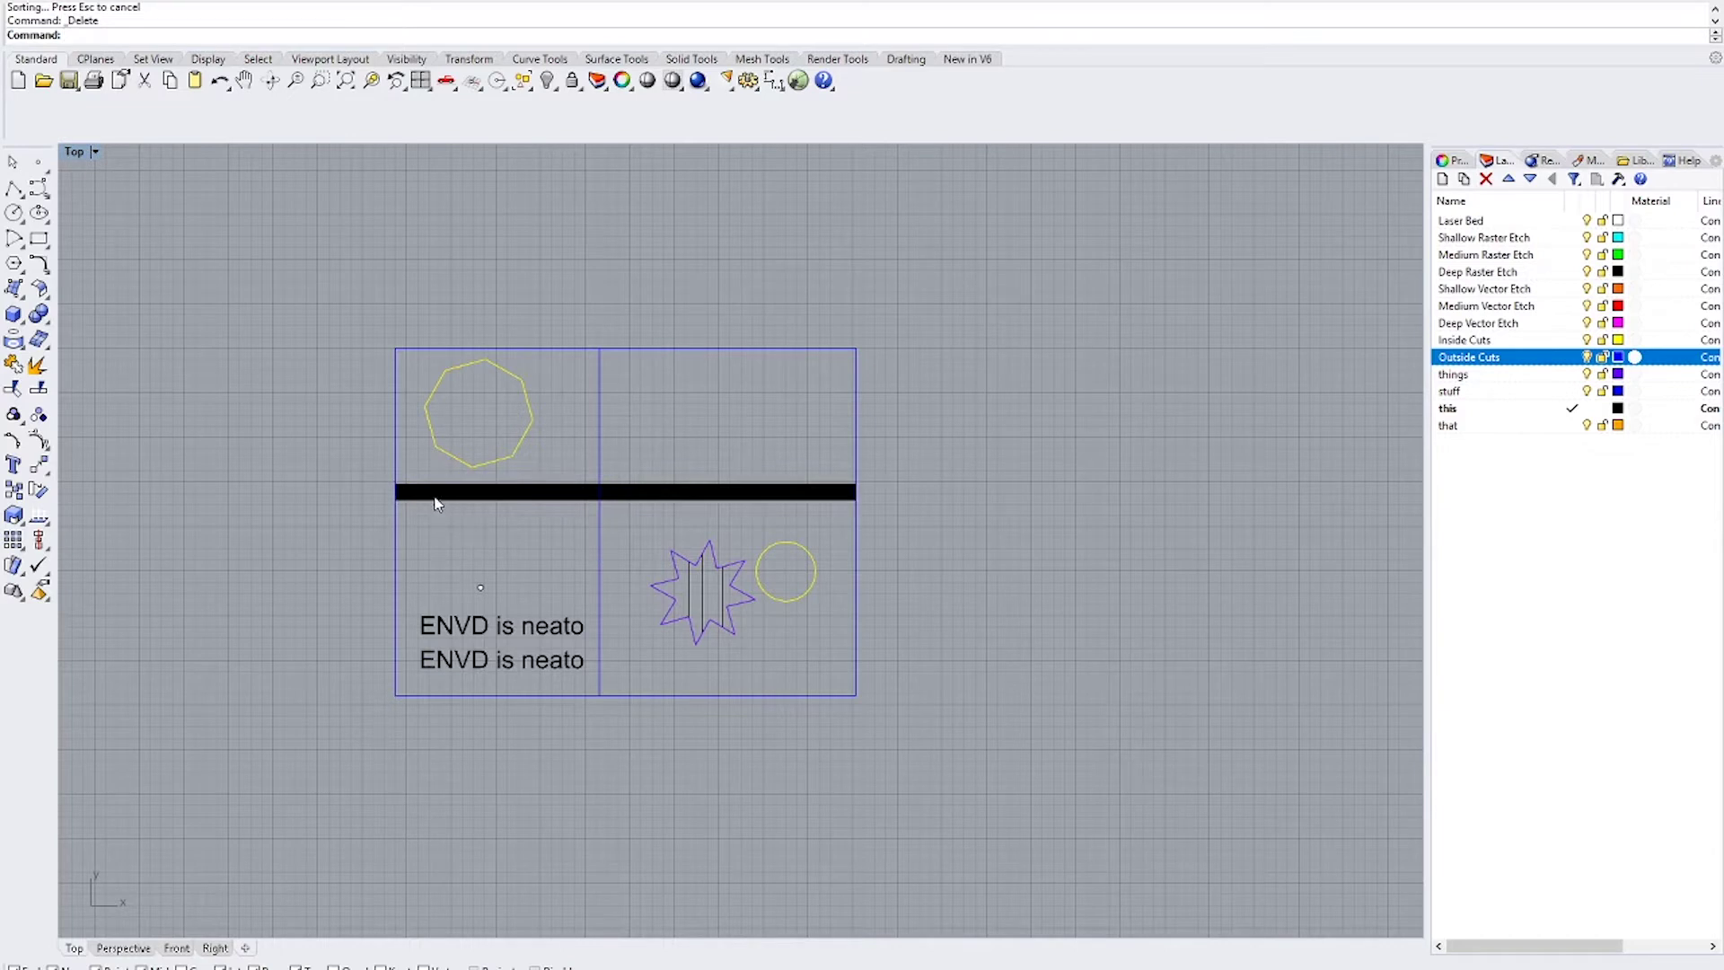
Move the strip's hatch onto the Medium Raster Etch layer
left_click(434, 499)
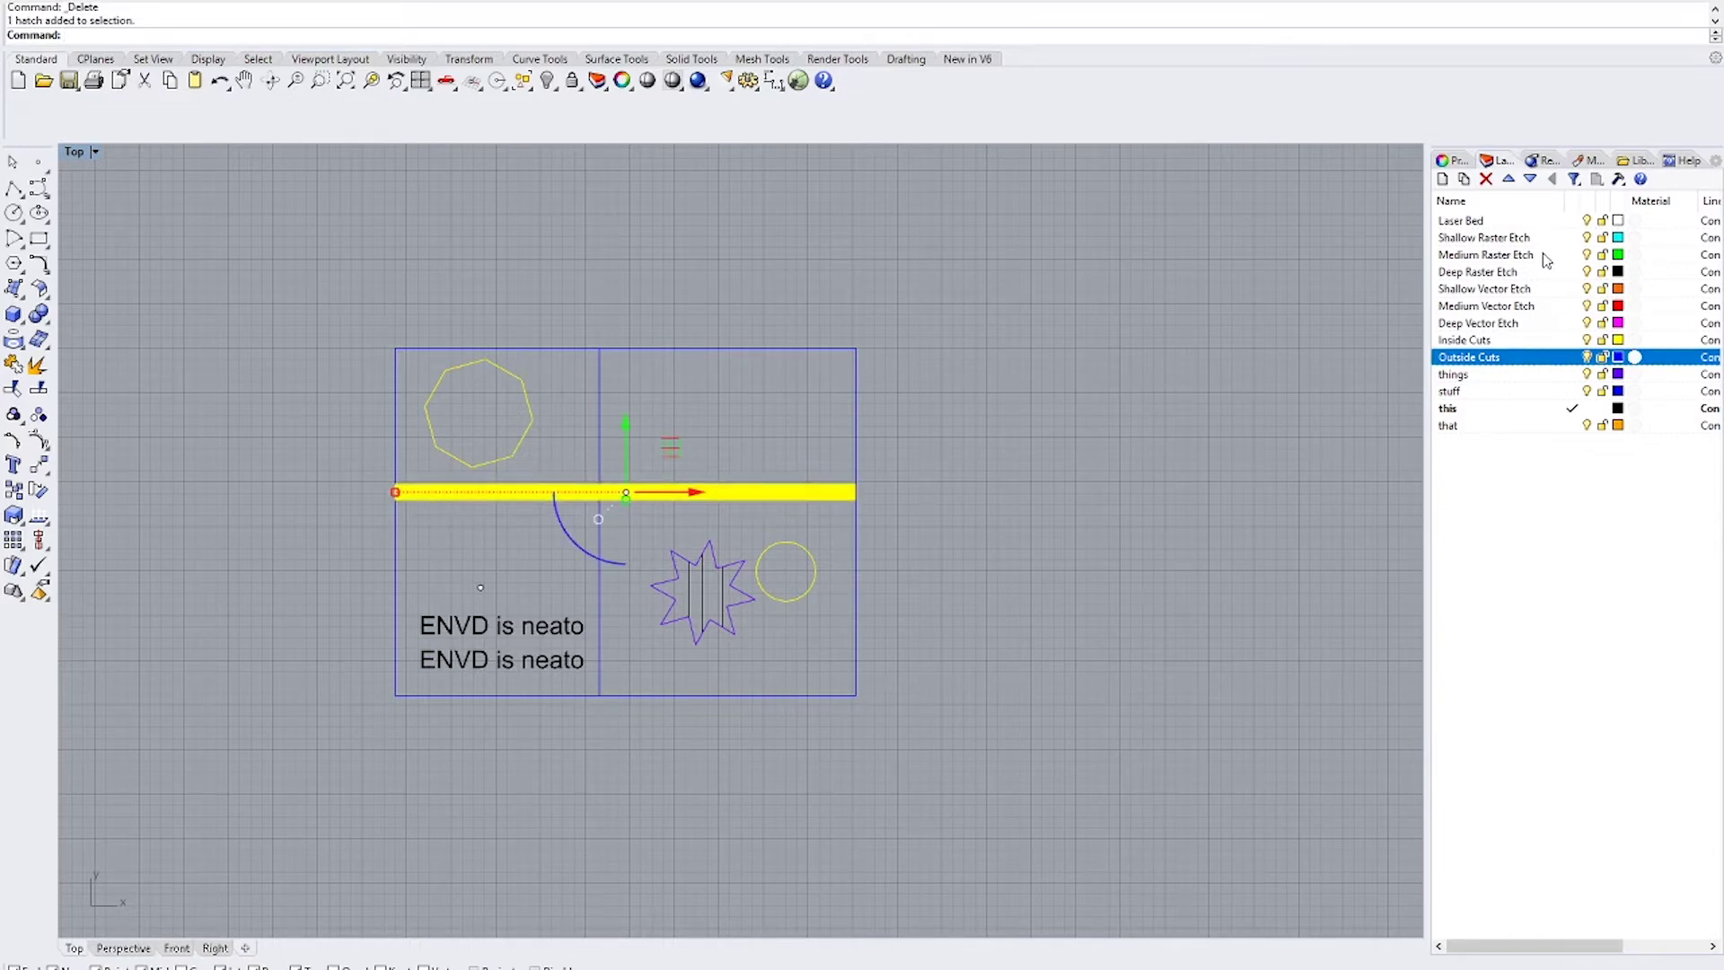
left_click(1514, 258)
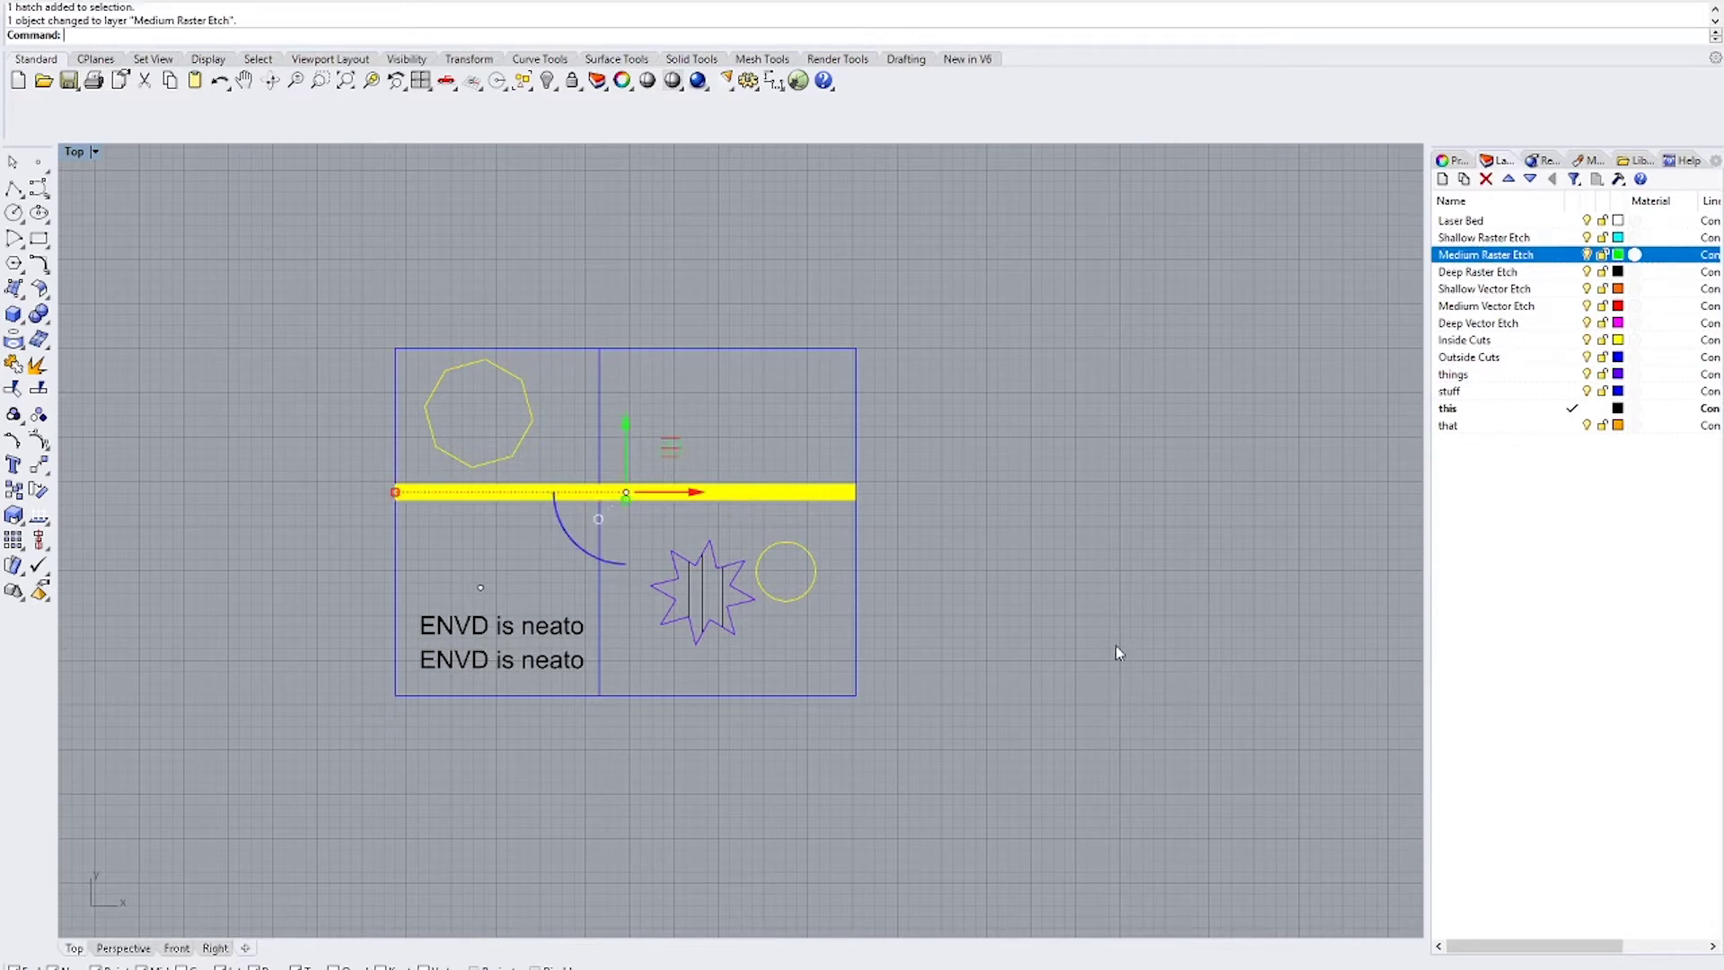
left_click(925, 616)
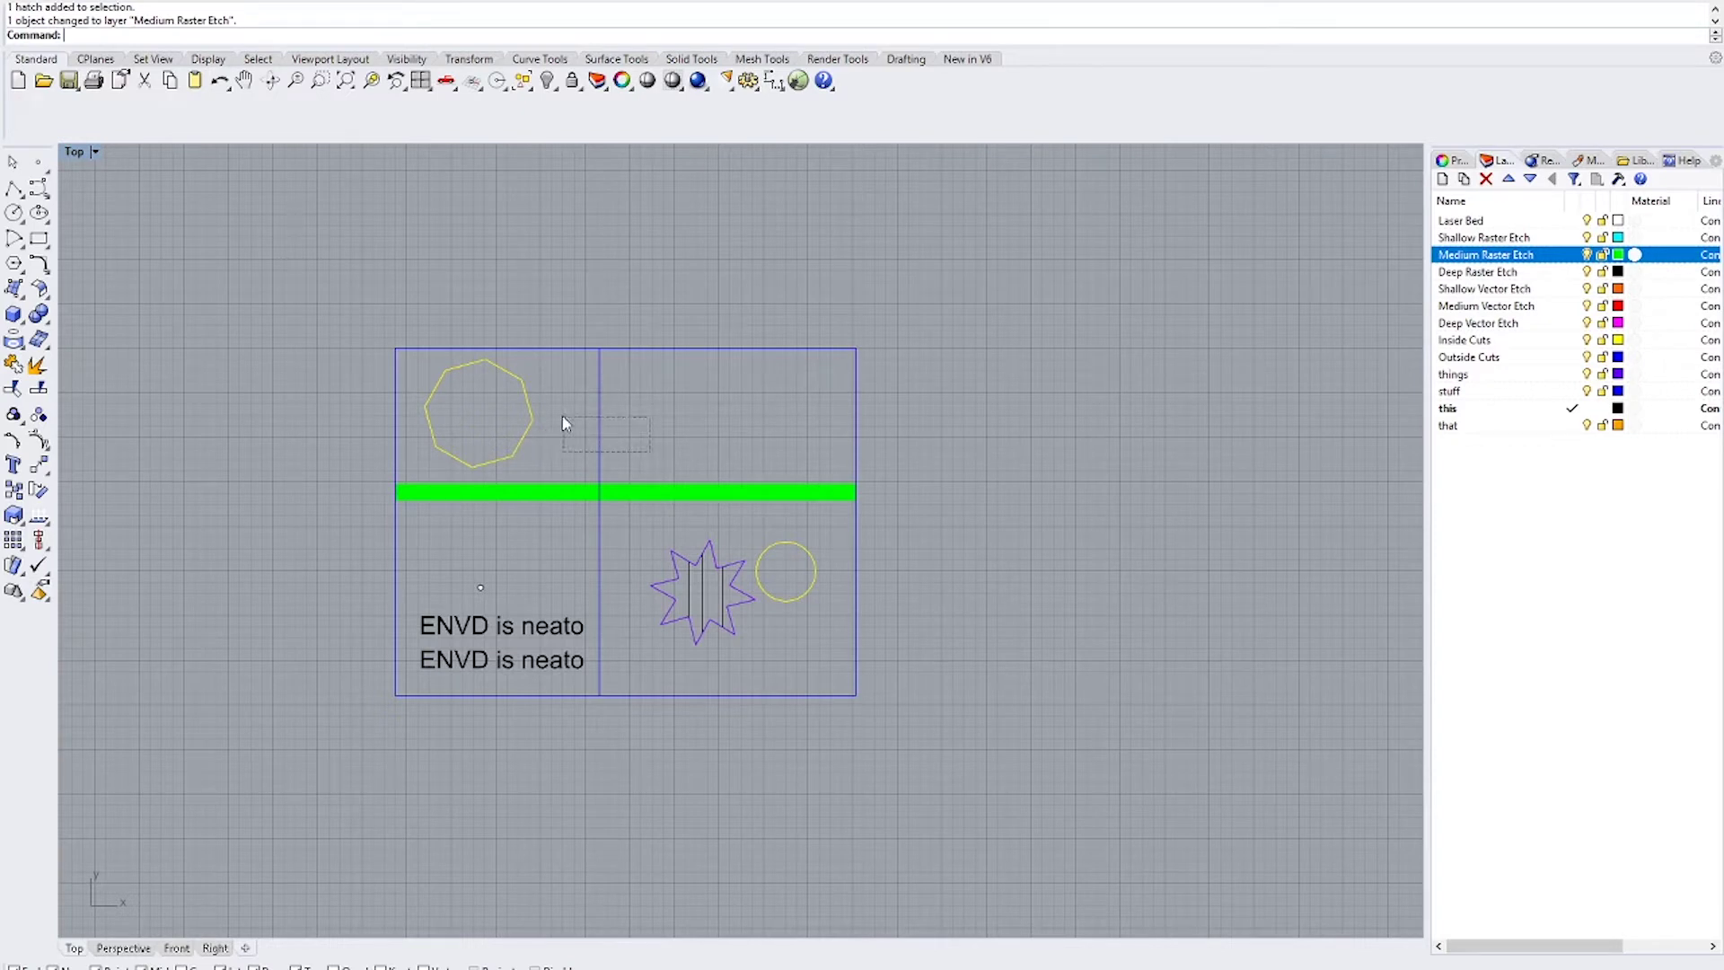
Put the vertical divider line on the Shallow Vector Etch layer
left_click(600, 415)
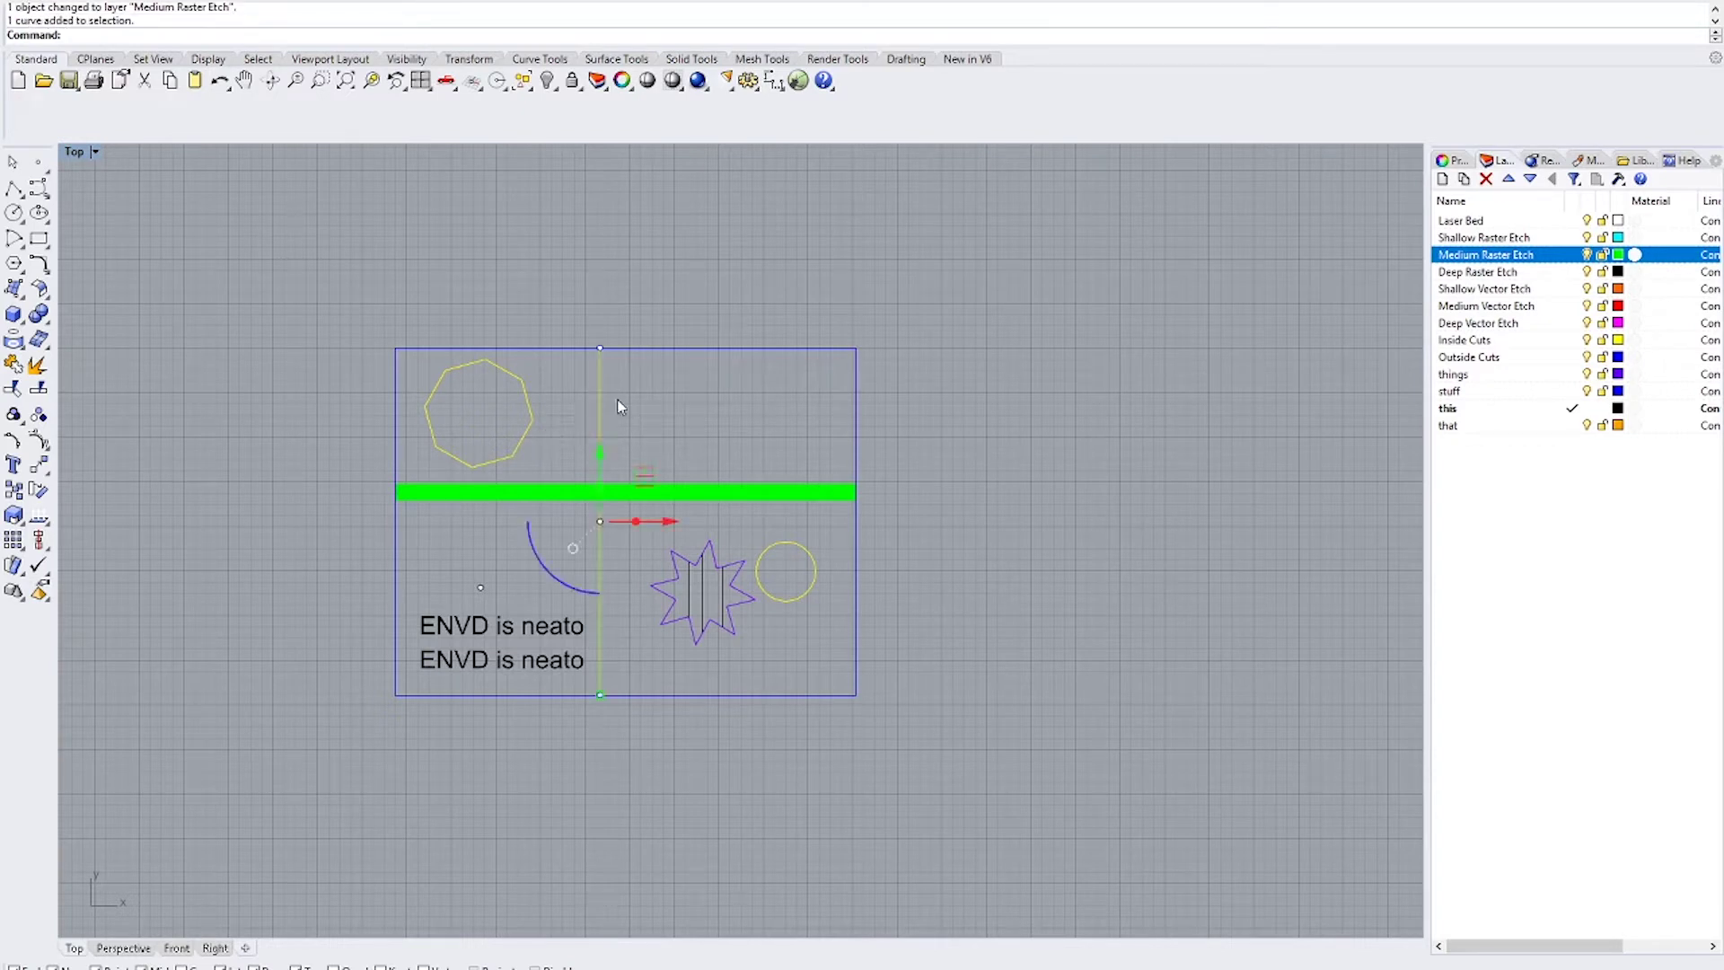
left_click(1516, 289)
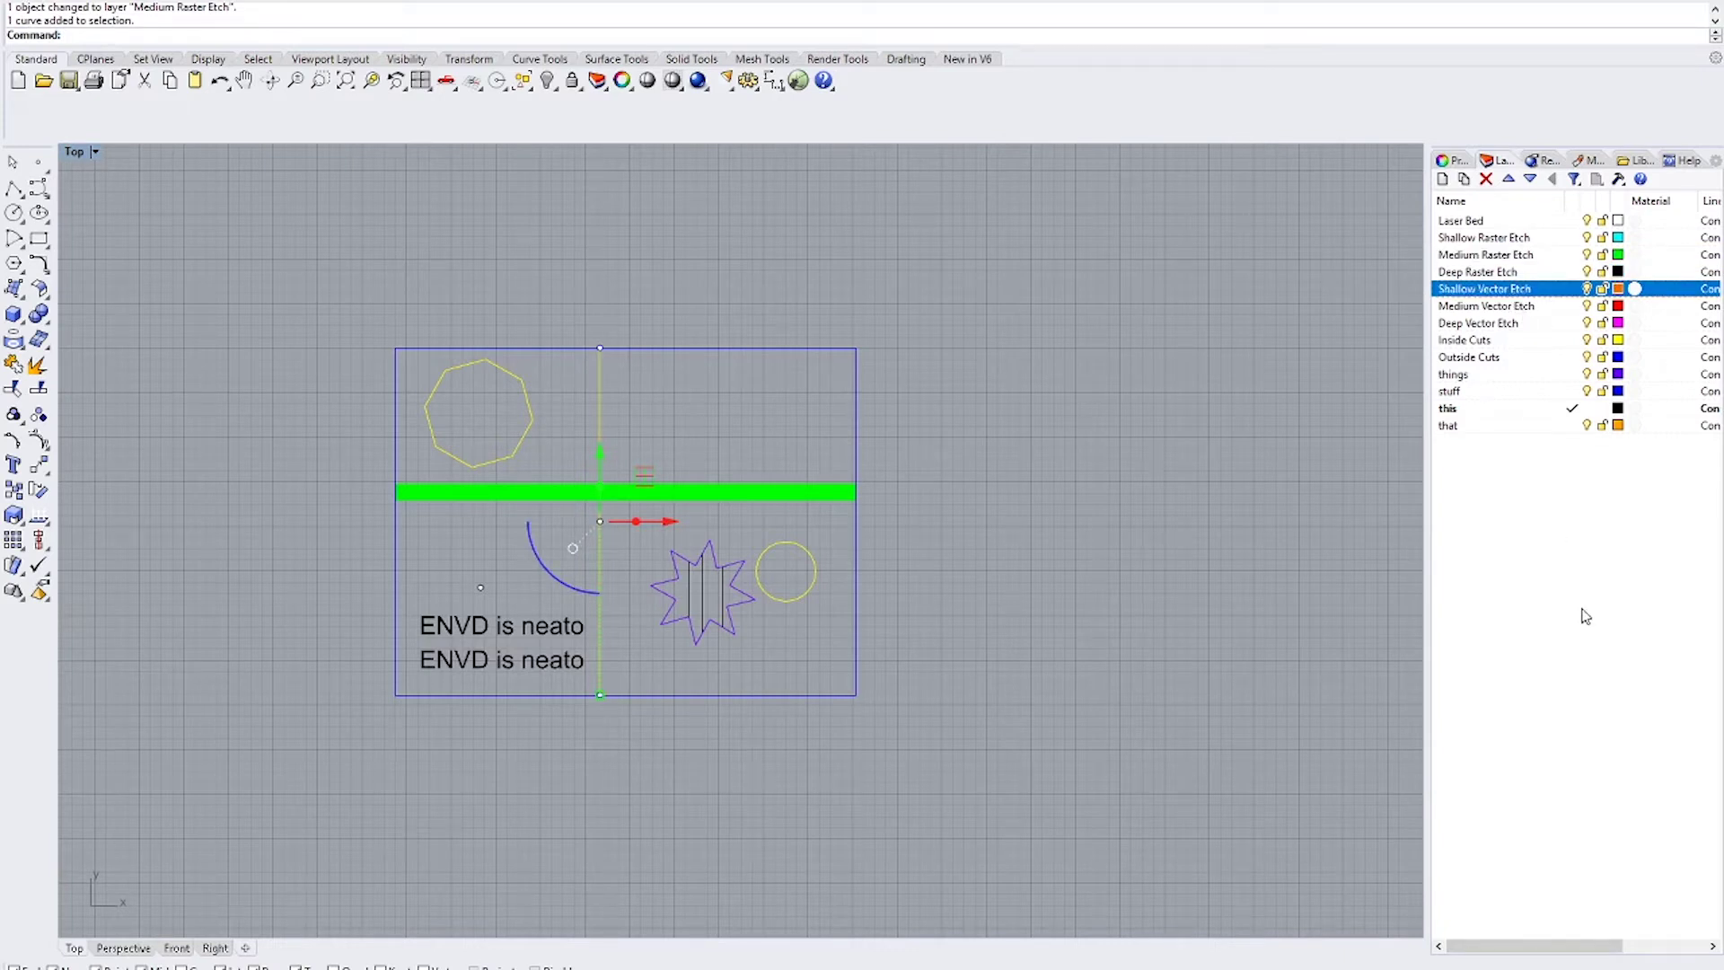
left_click(774, 661)
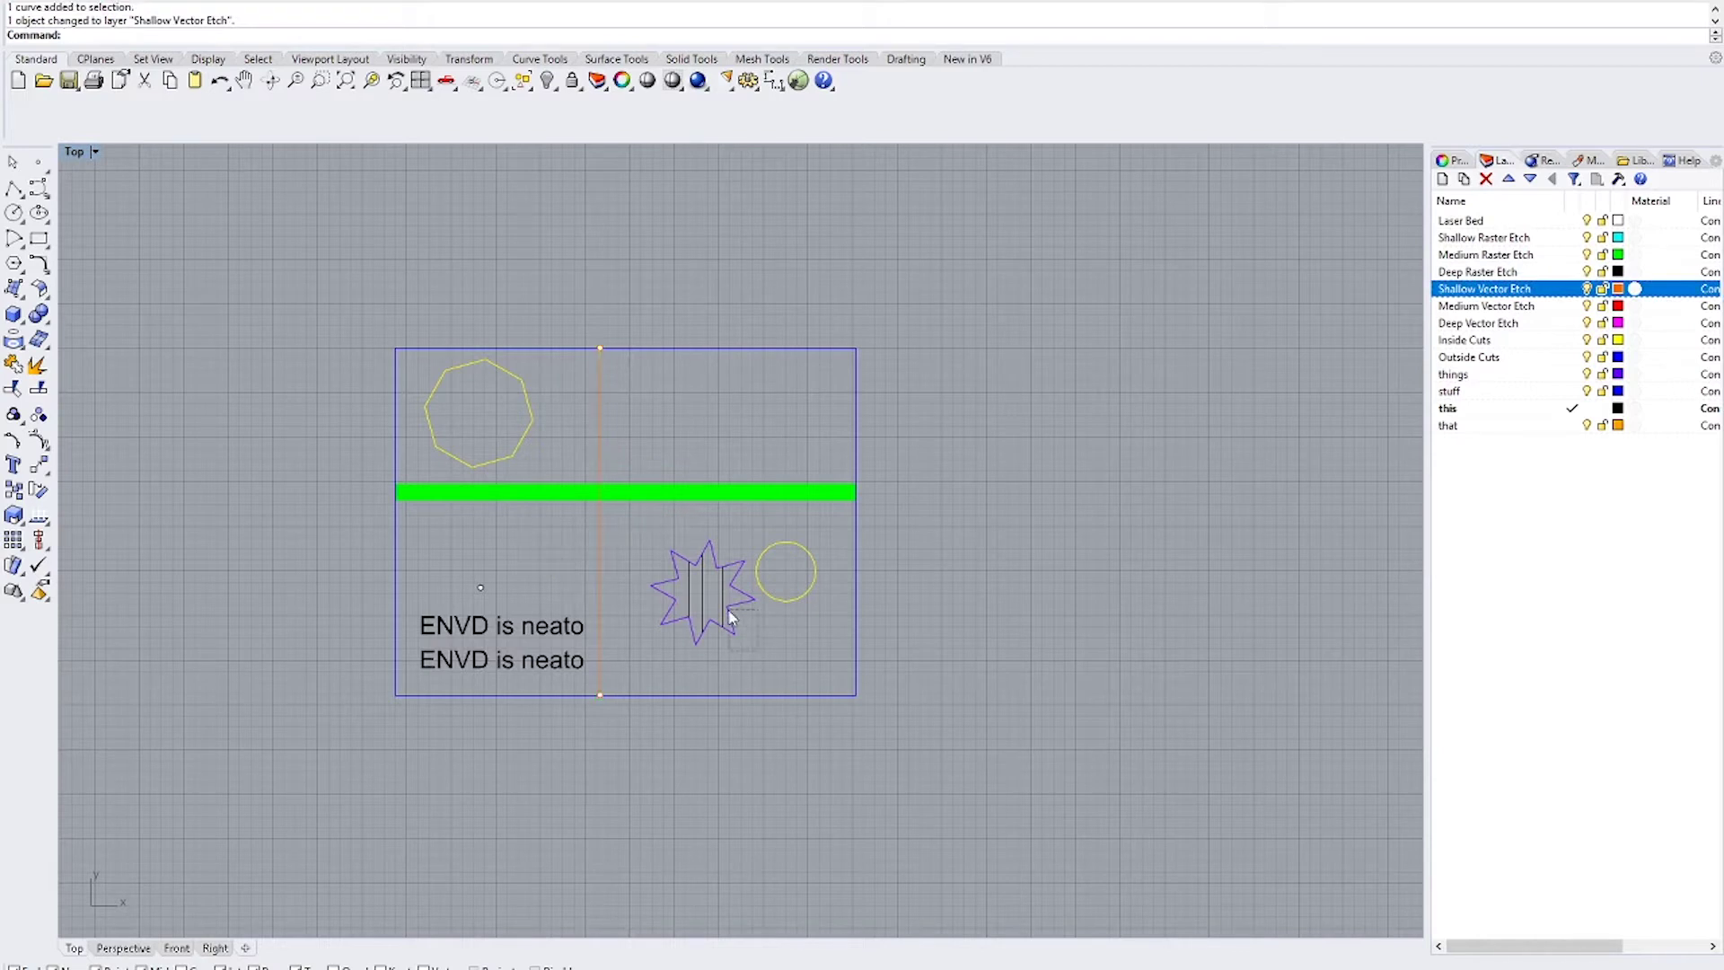
Move the star shape onto the Medium Vector Etch layer
left_click(738, 620)
left_click(1489, 310)
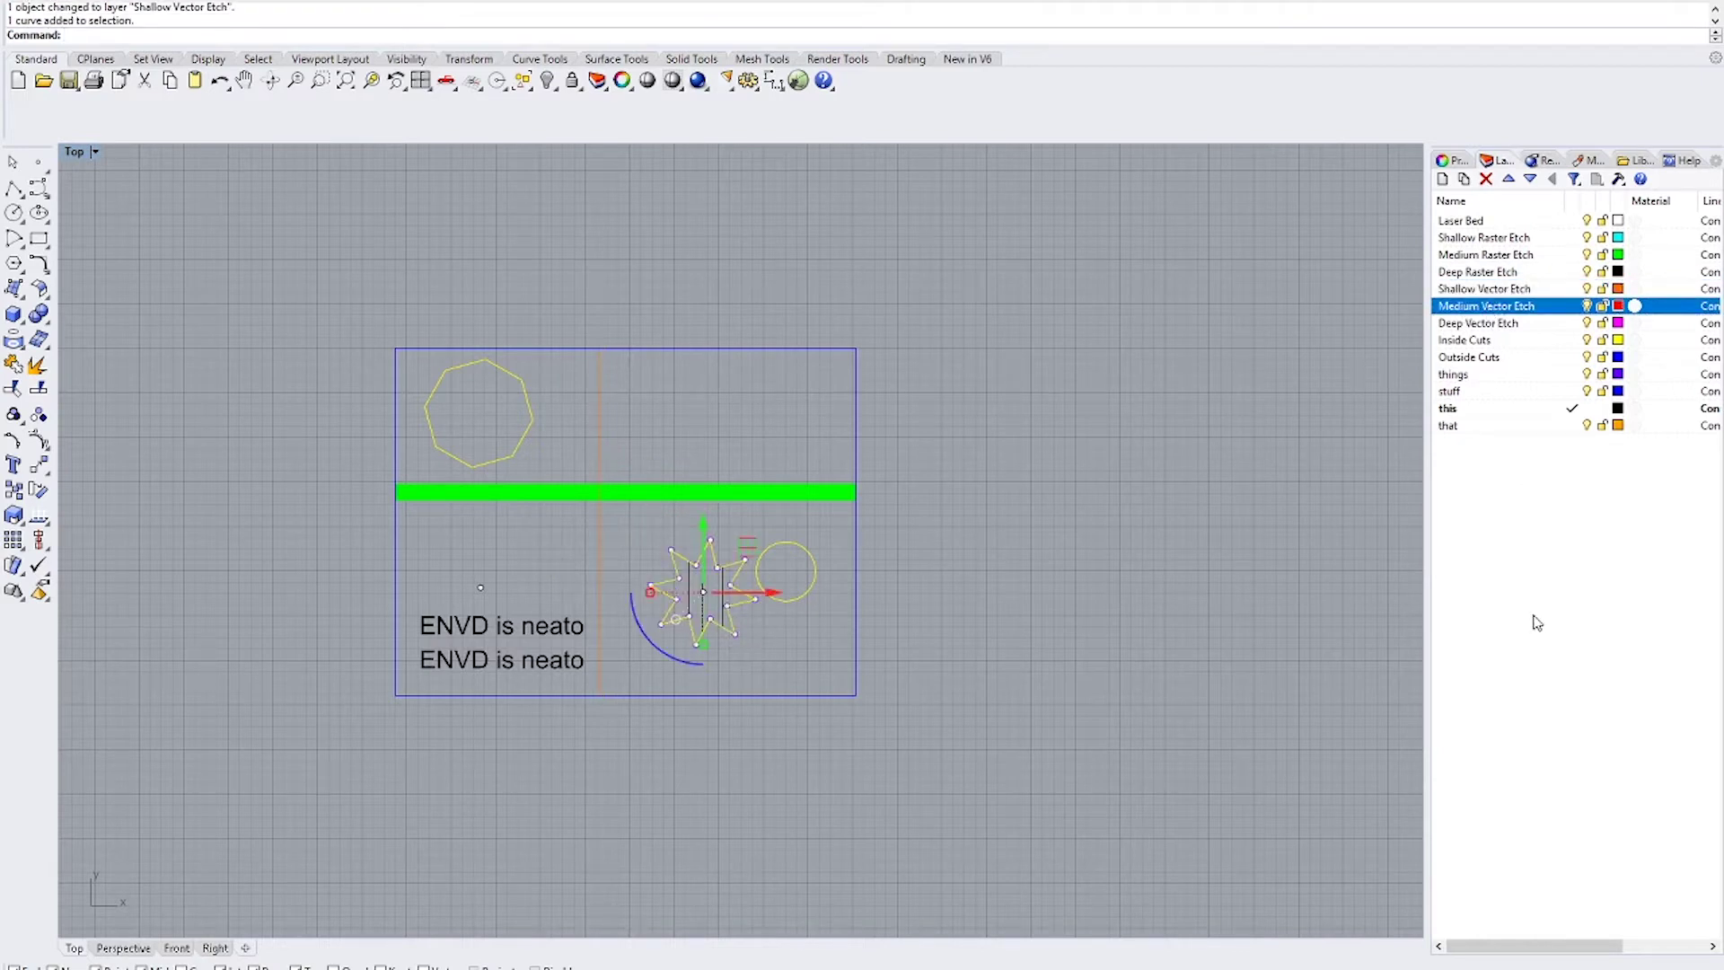
scroll(758, 575, "up", 5)
left_click(699, 657)
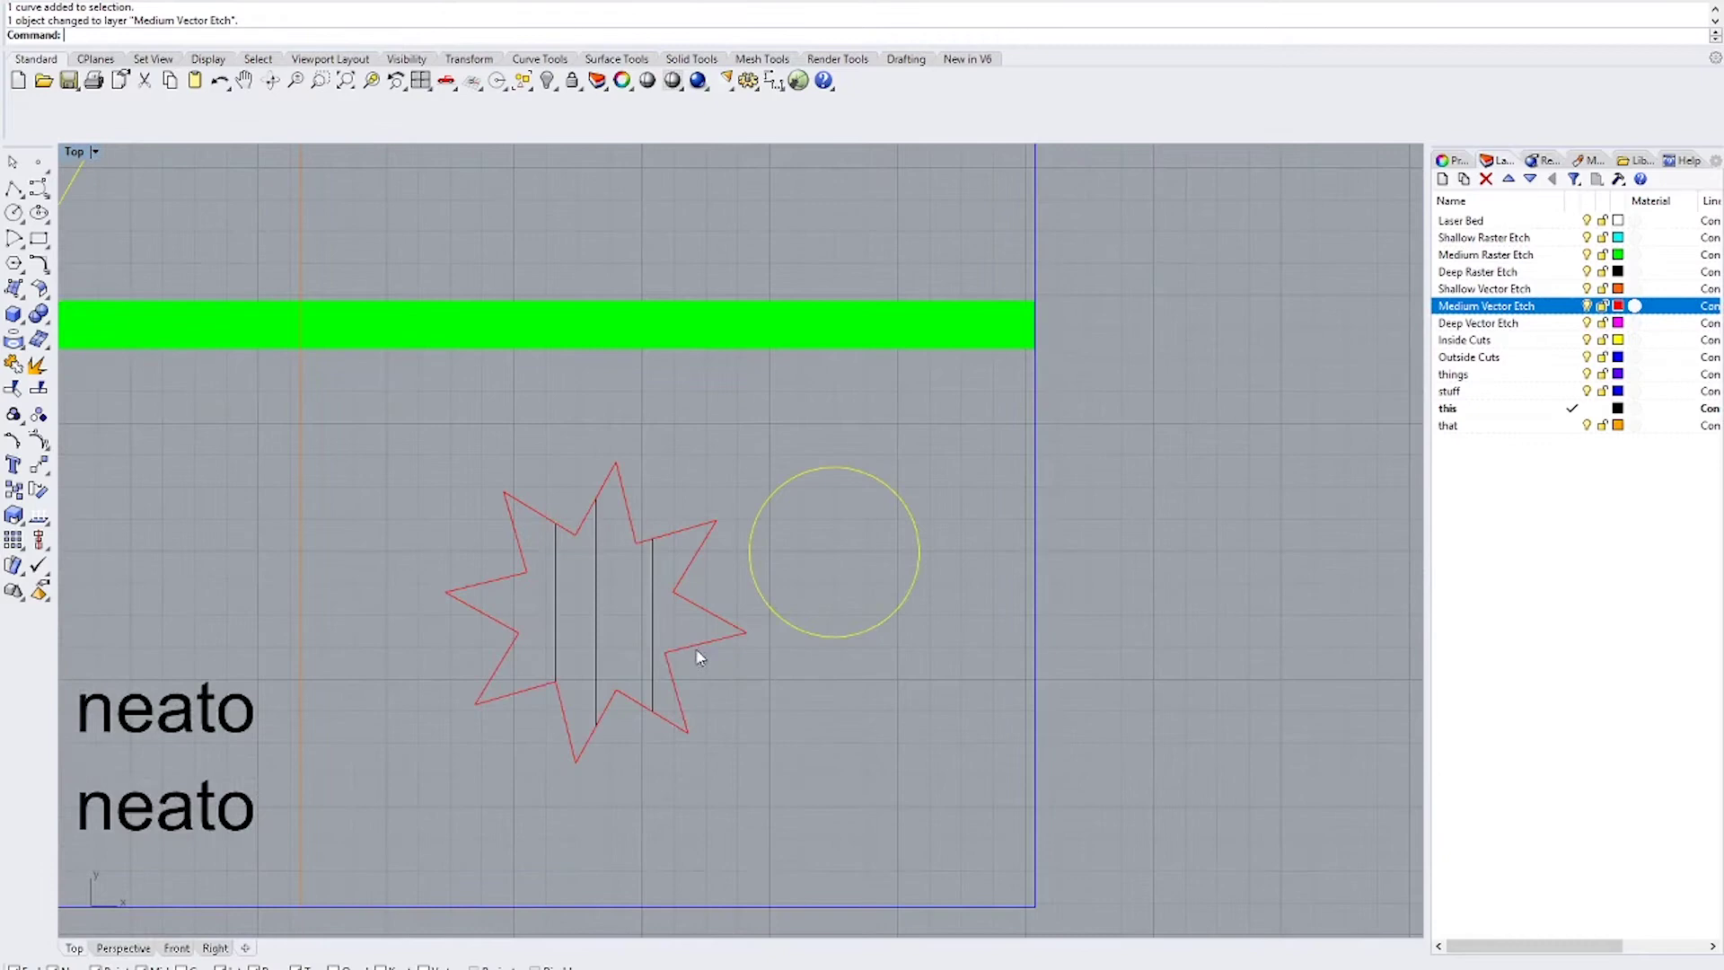
Put the star's three inner vertical lines on the Deep Vector Etch layer
left_click_drag(635, 618, 549, 613)
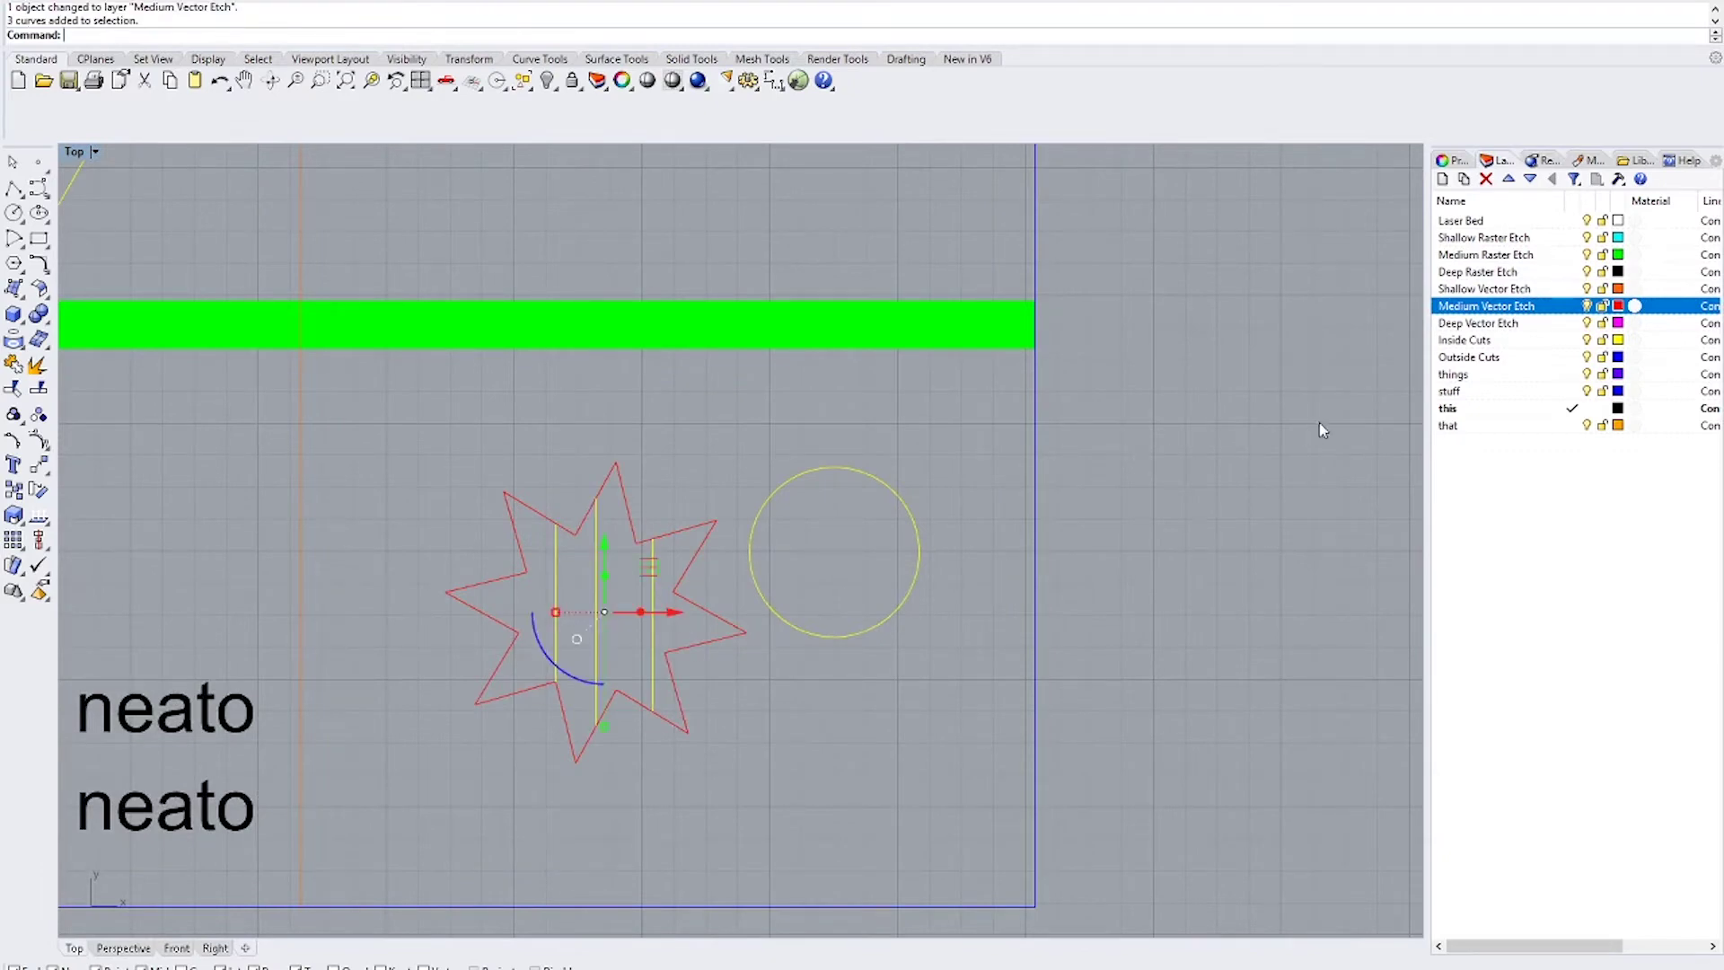
left_click(1463, 325)
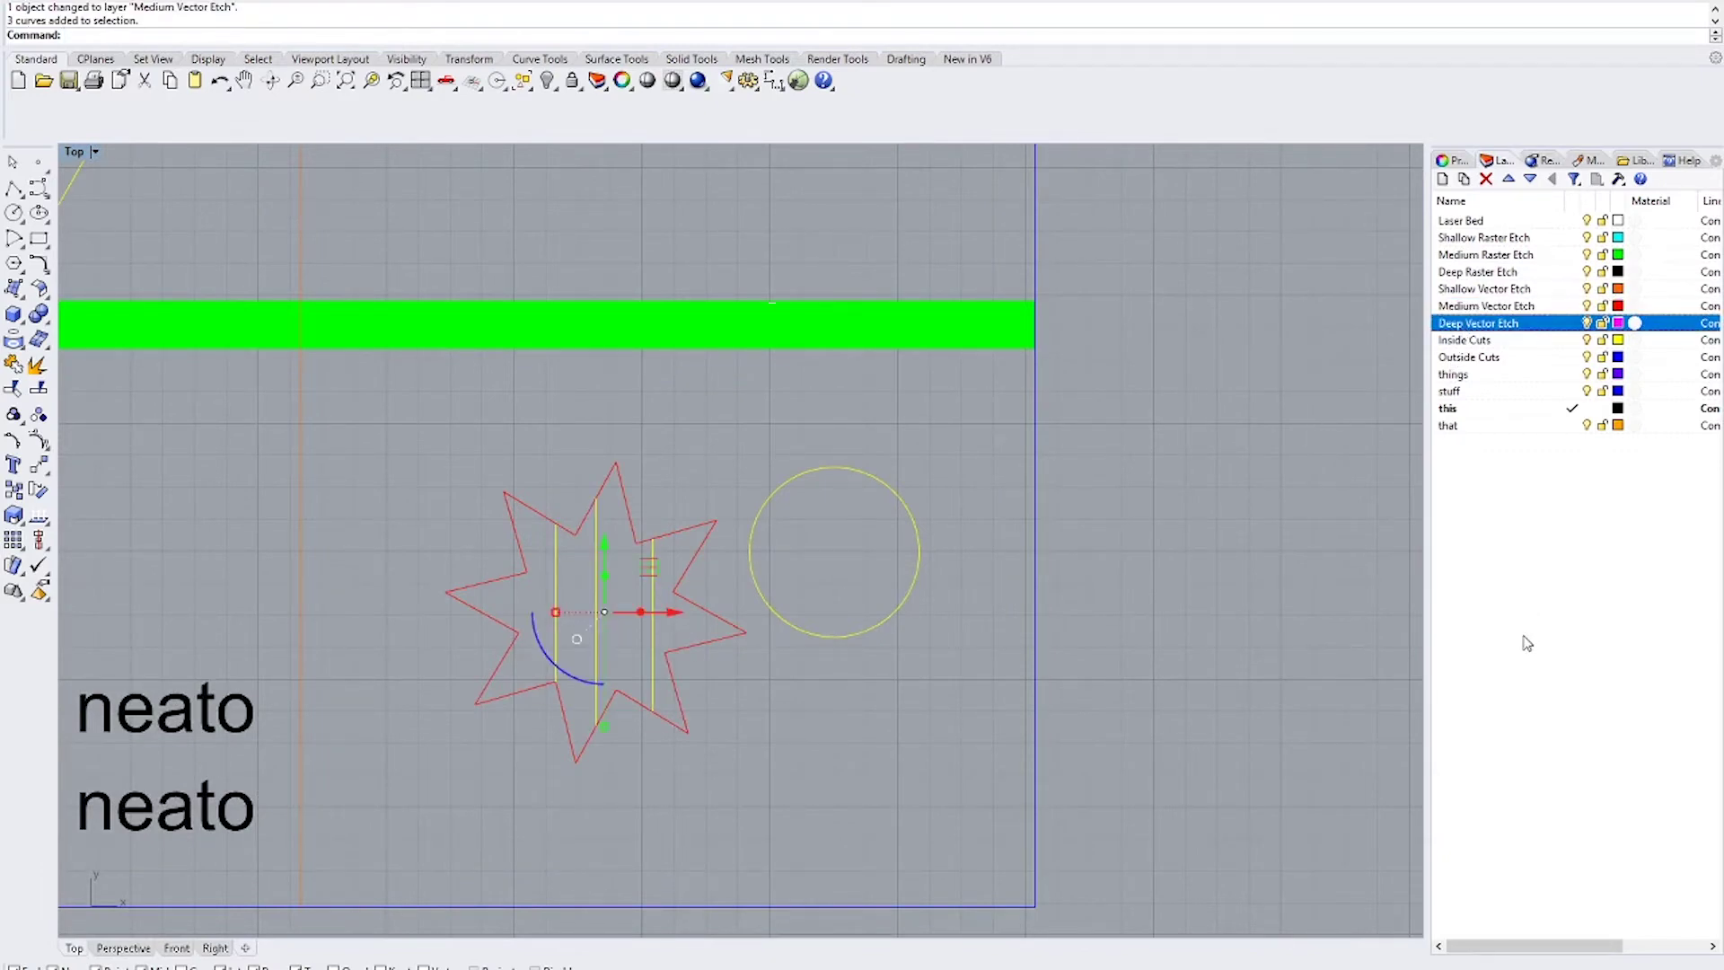
left_click(860, 715)
Window-select and delete the stray point just above the ENVD is neato text
scroll(860, 715, "down", 5)
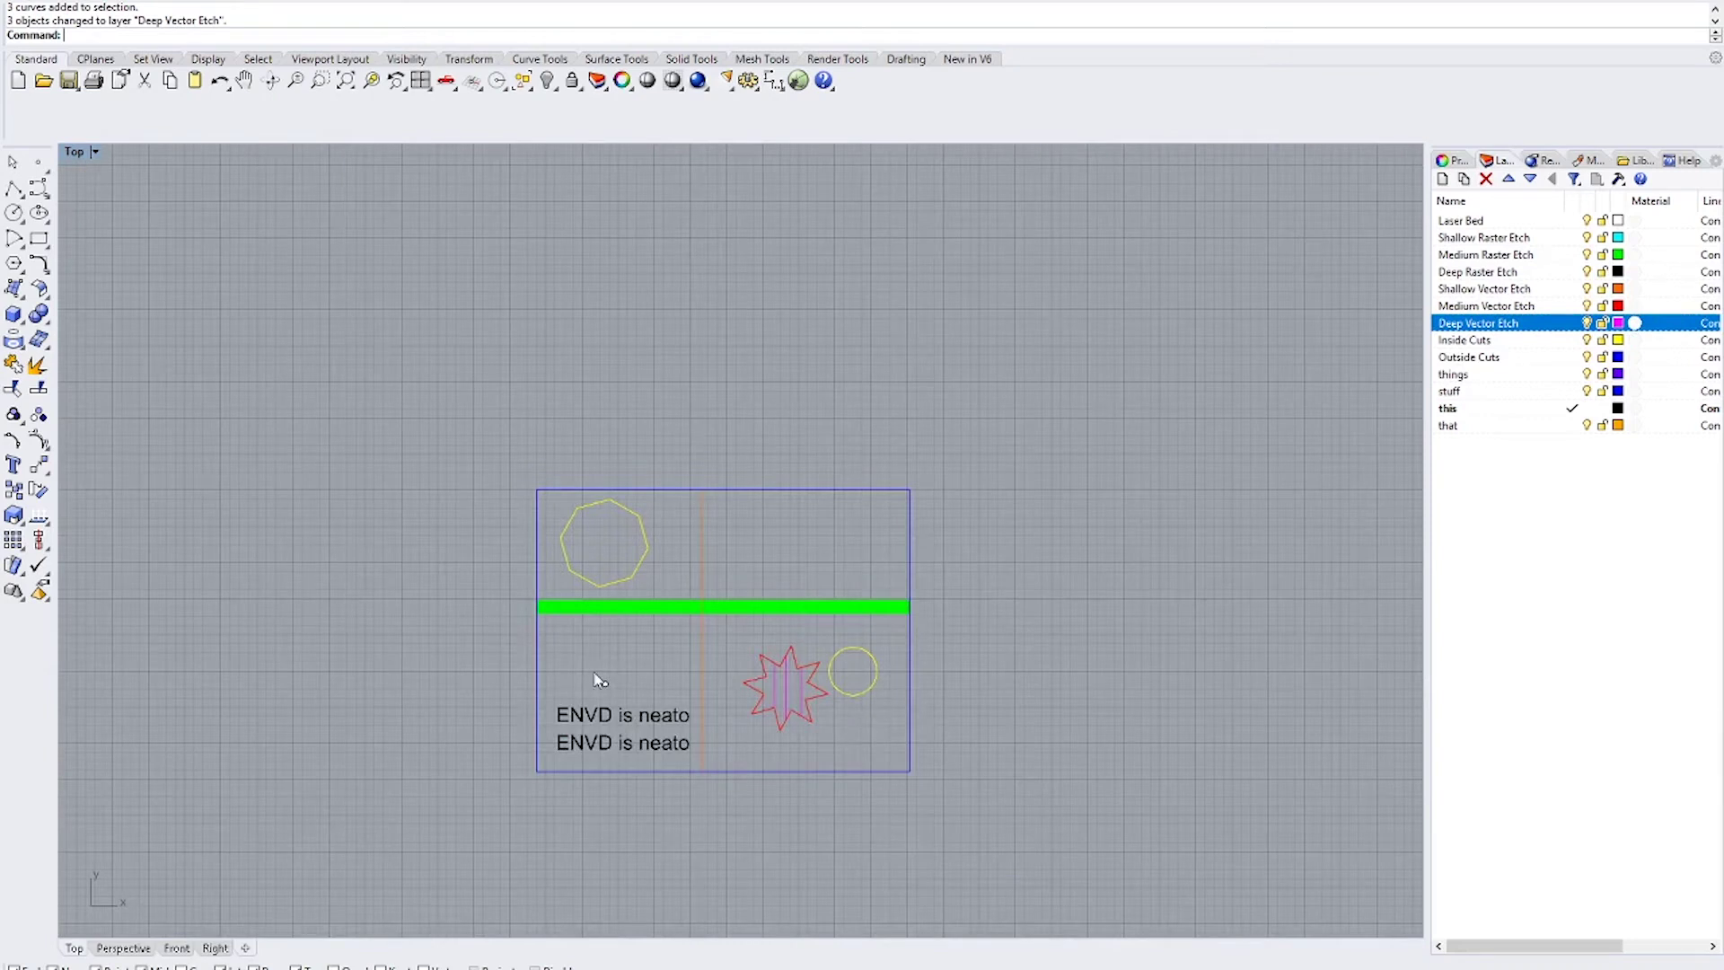
scroll(620, 701, "up", 5)
left_click_drag(623, 697, 525, 620)
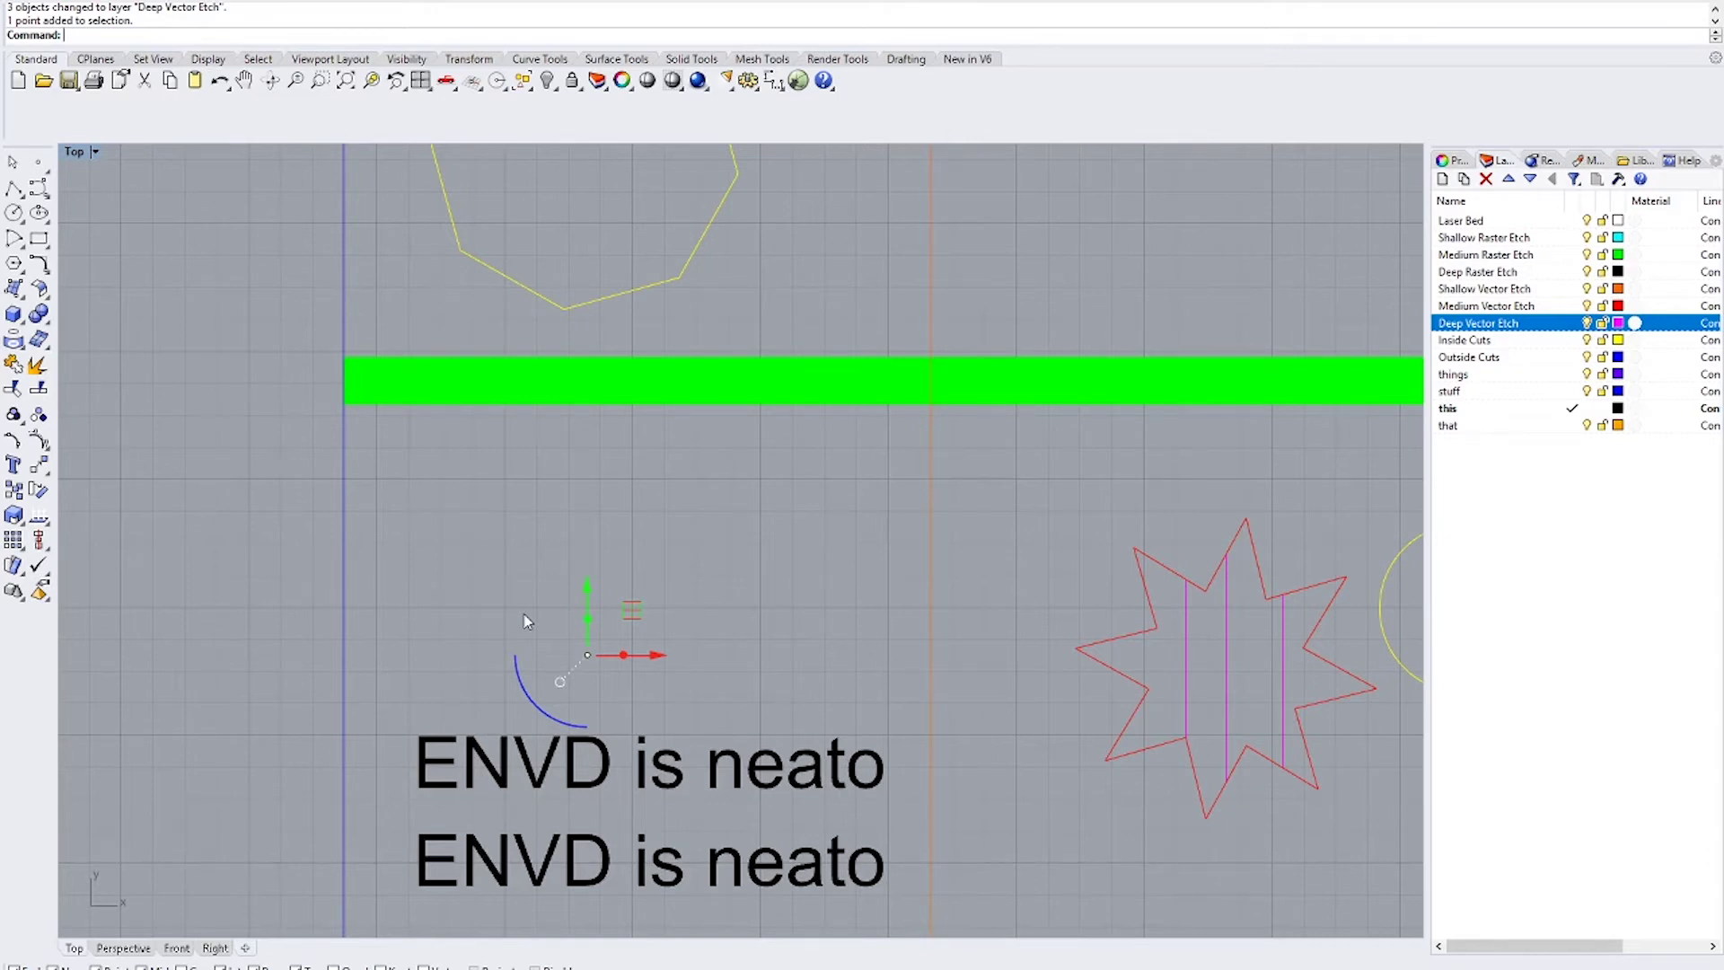
key("Delete")
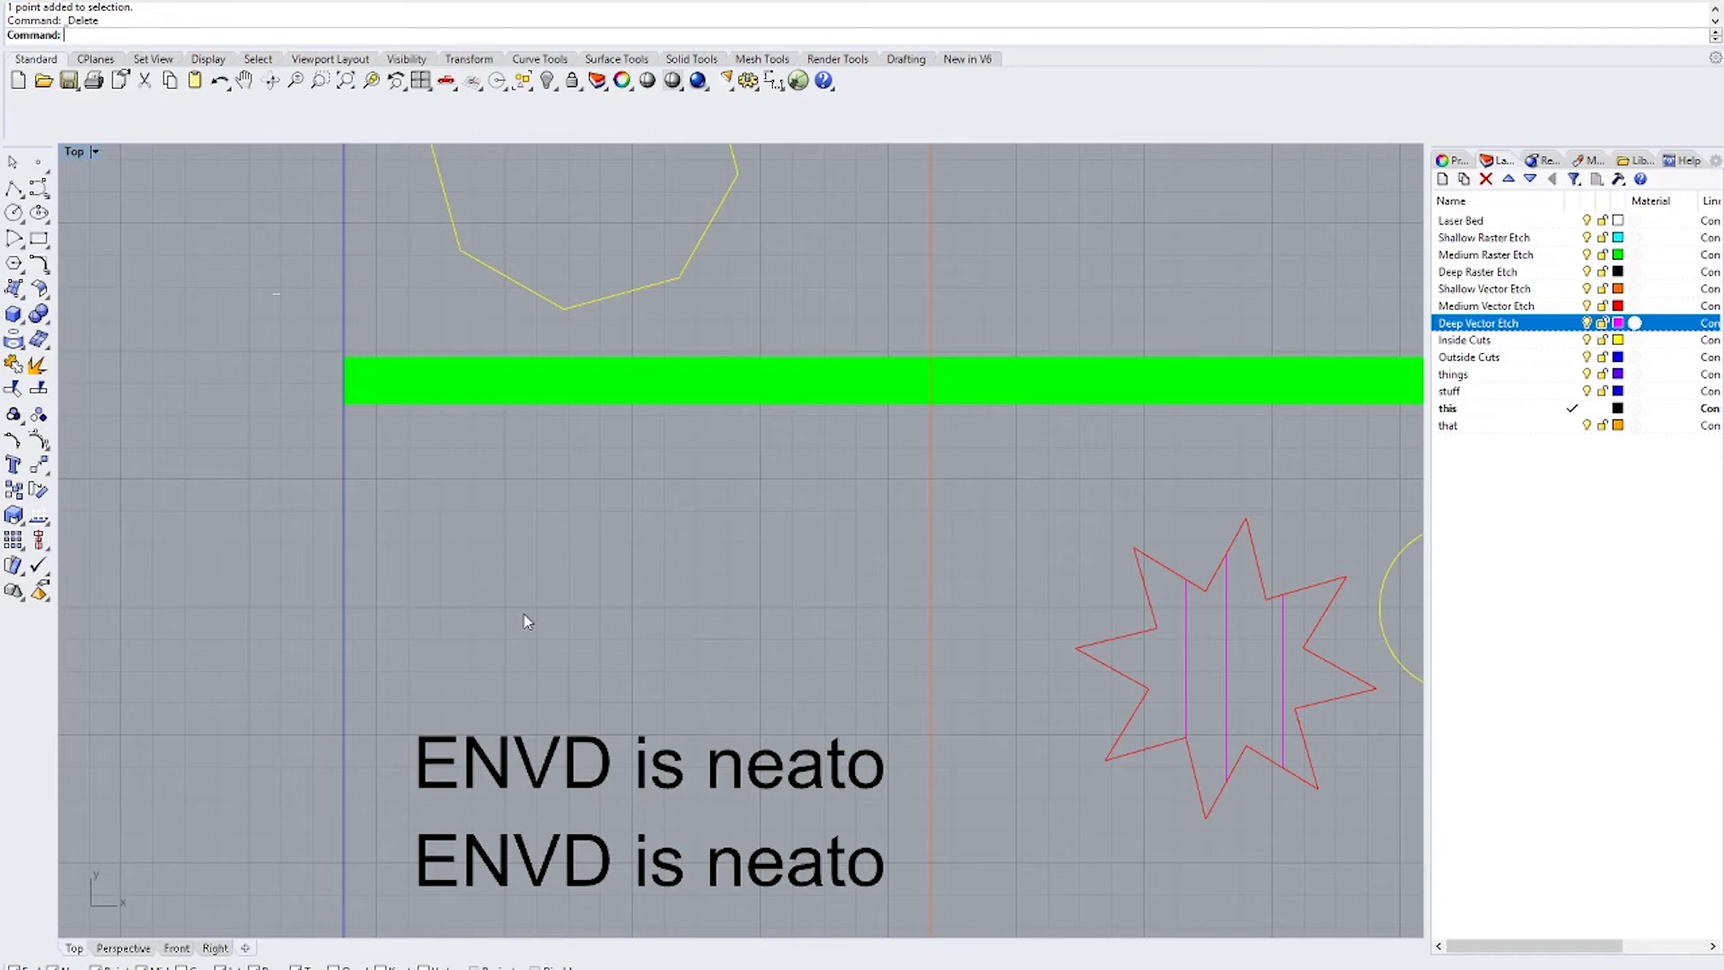
scroll(346, 572, "down", 4)
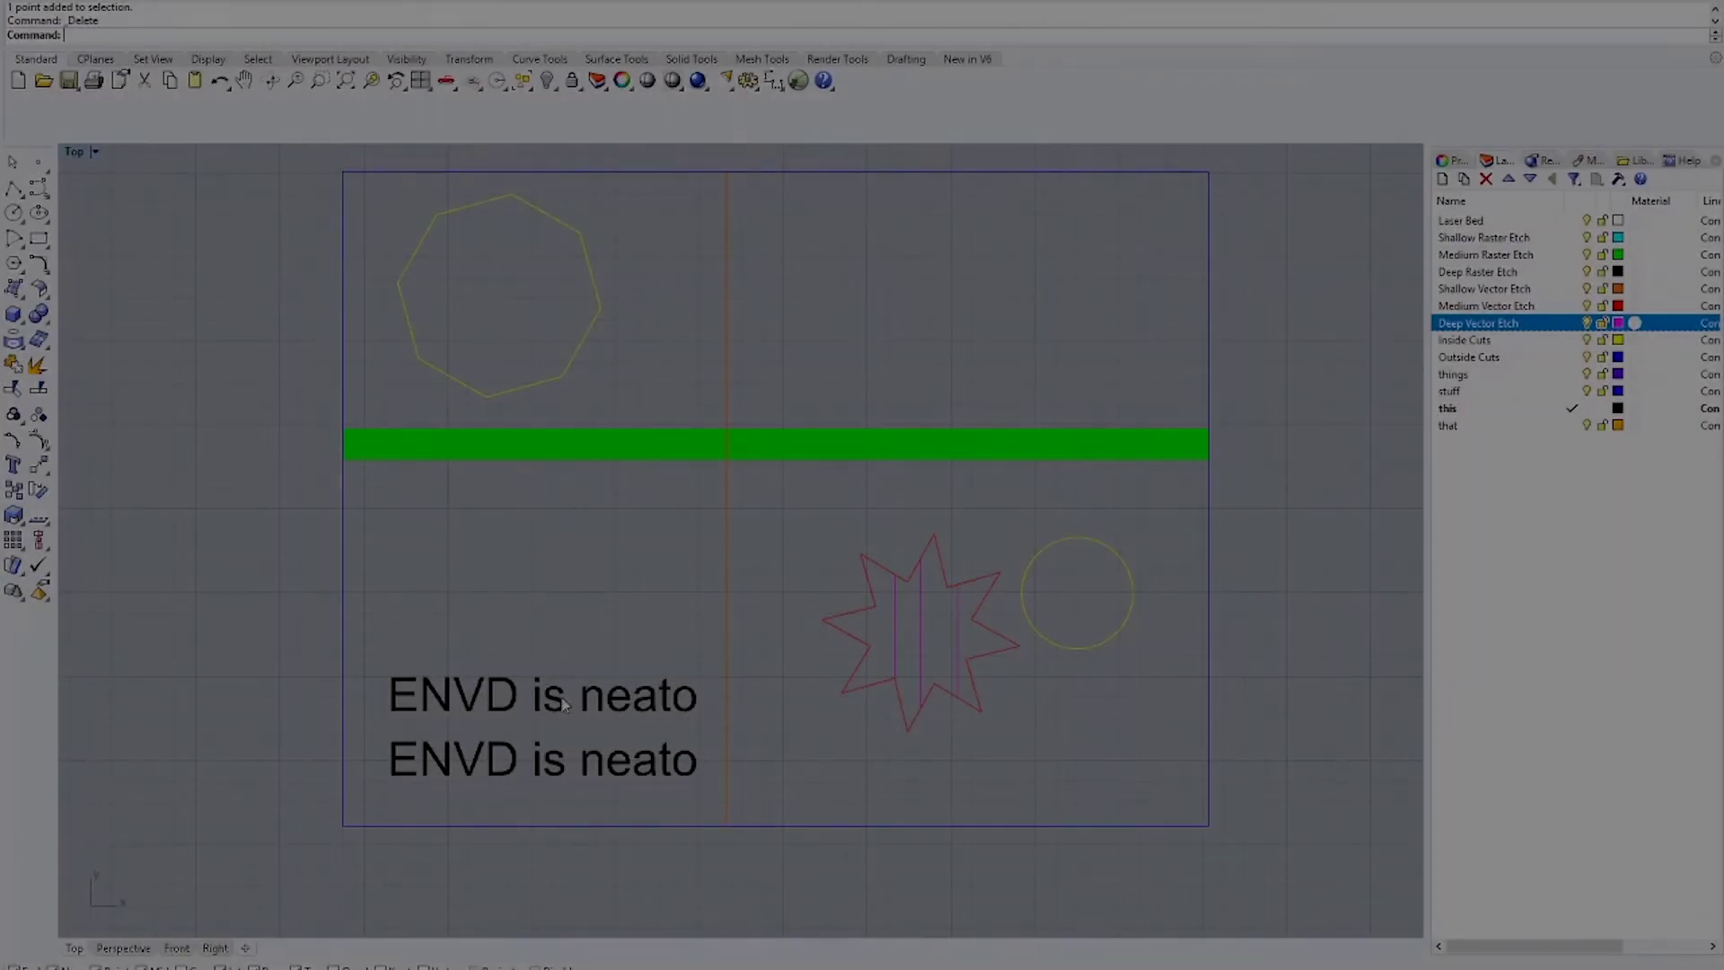
Explode the upper ENVD is neato text into outline curves
left_click(568, 698)
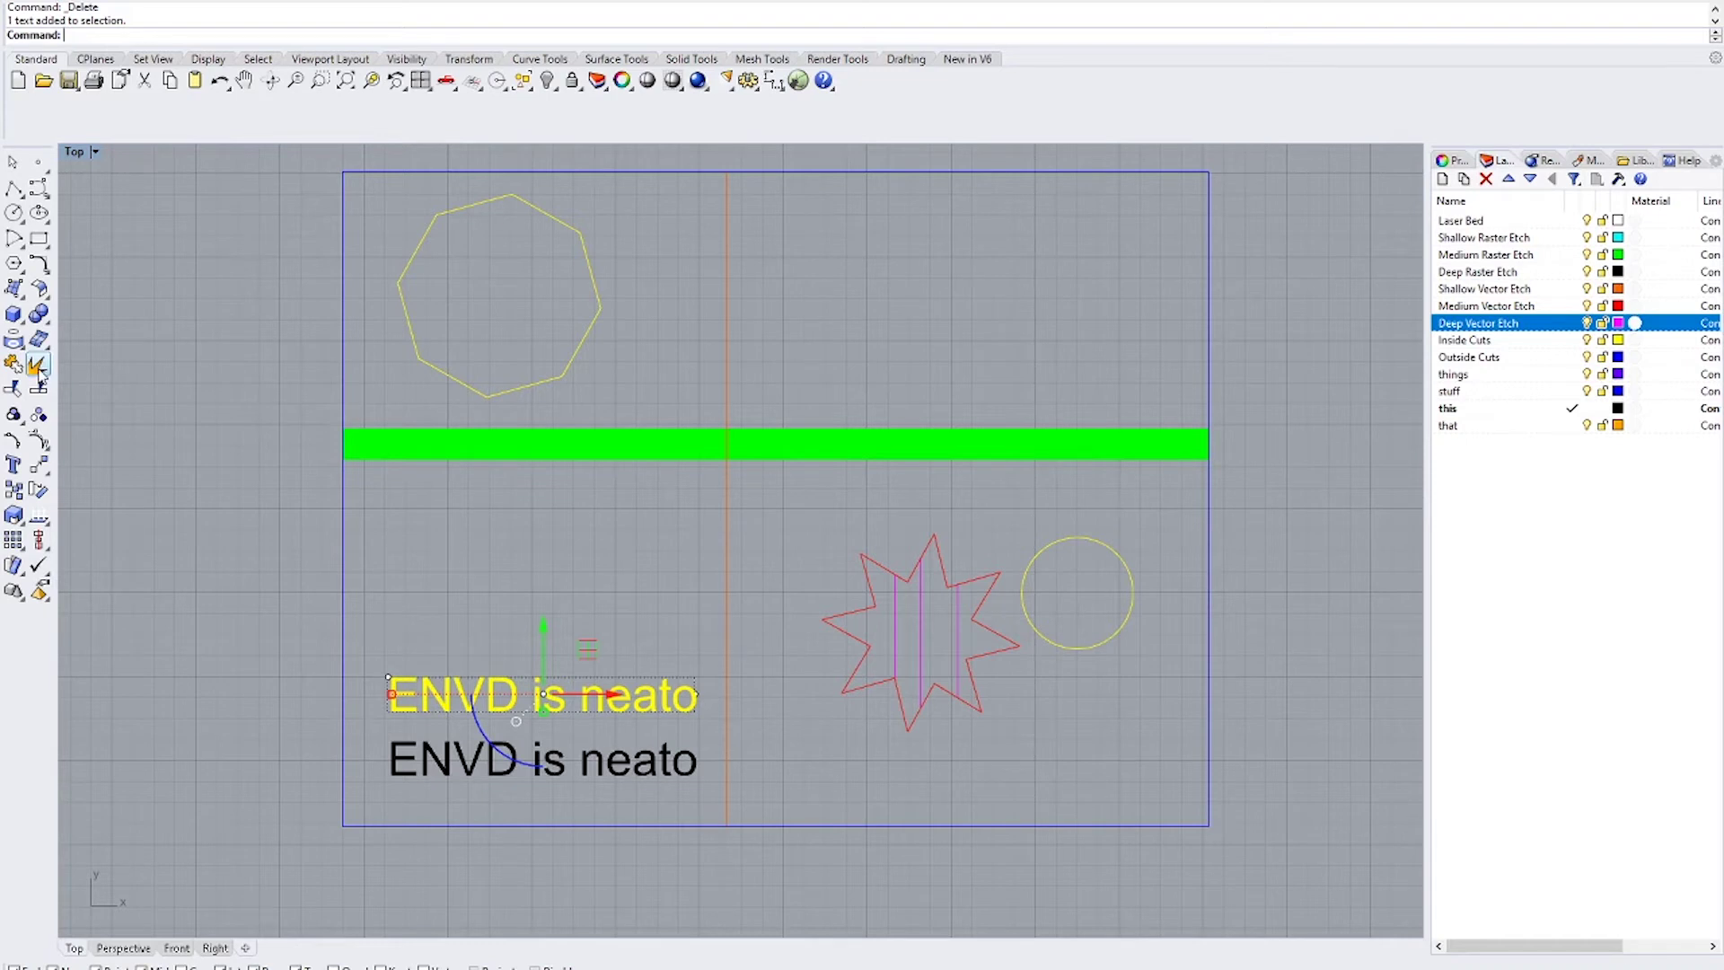
type("Explode")
key("Return")
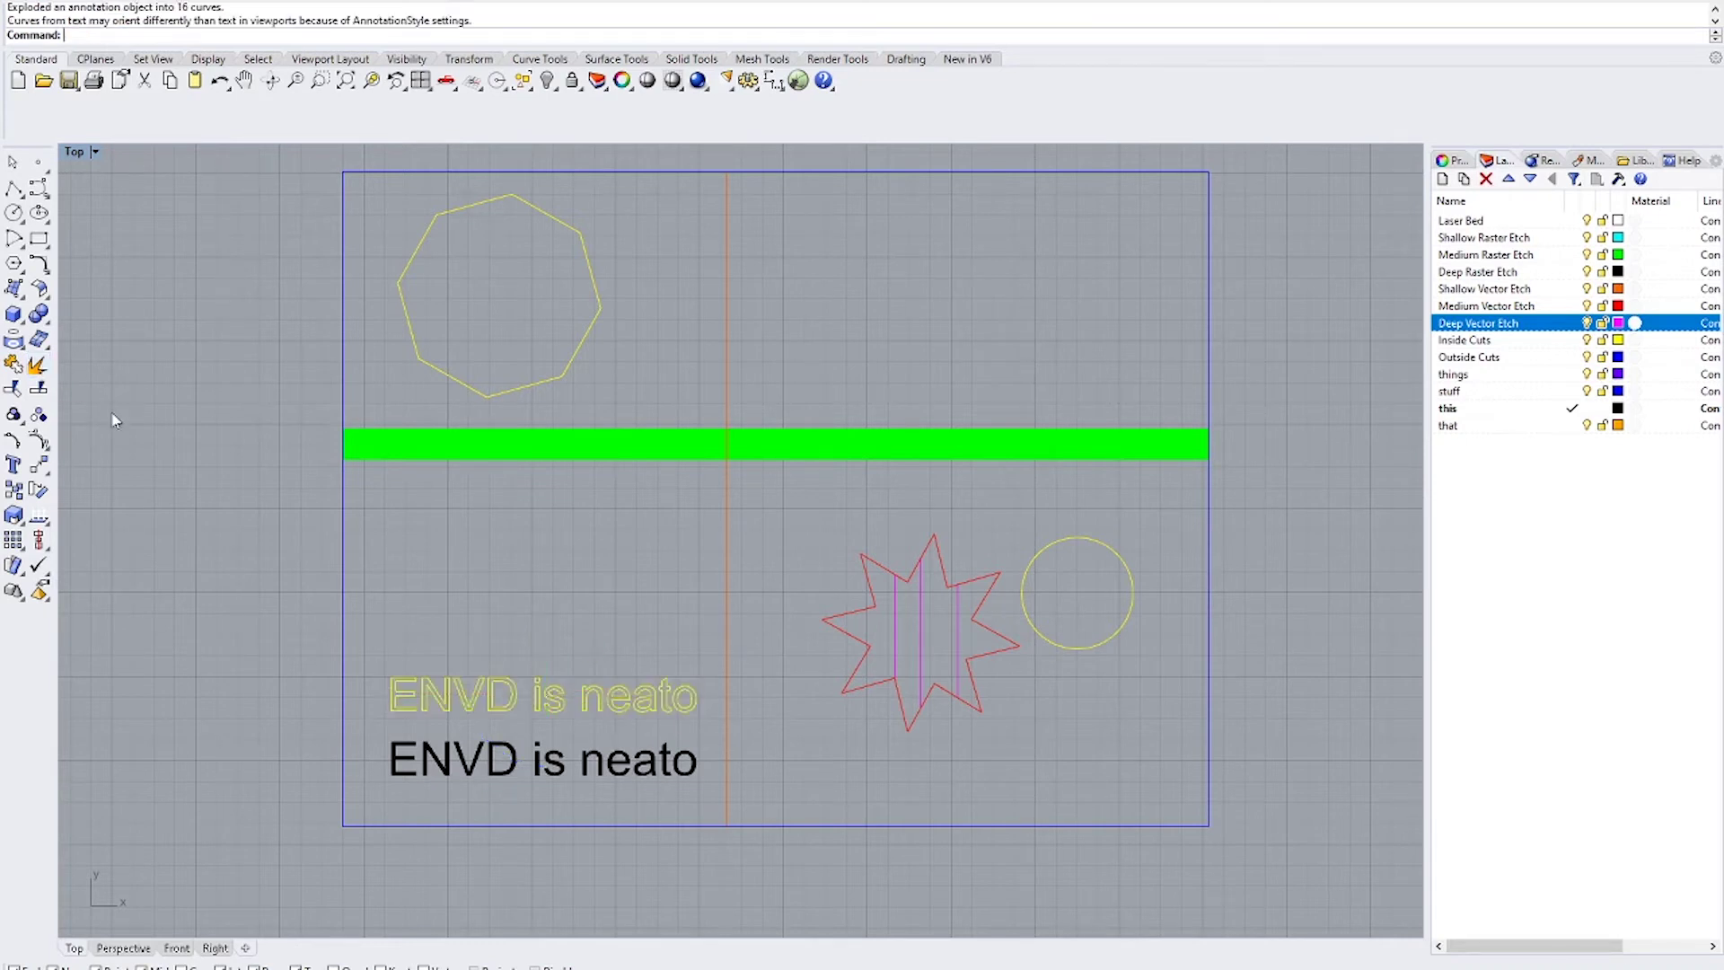
left_click(523, 528)
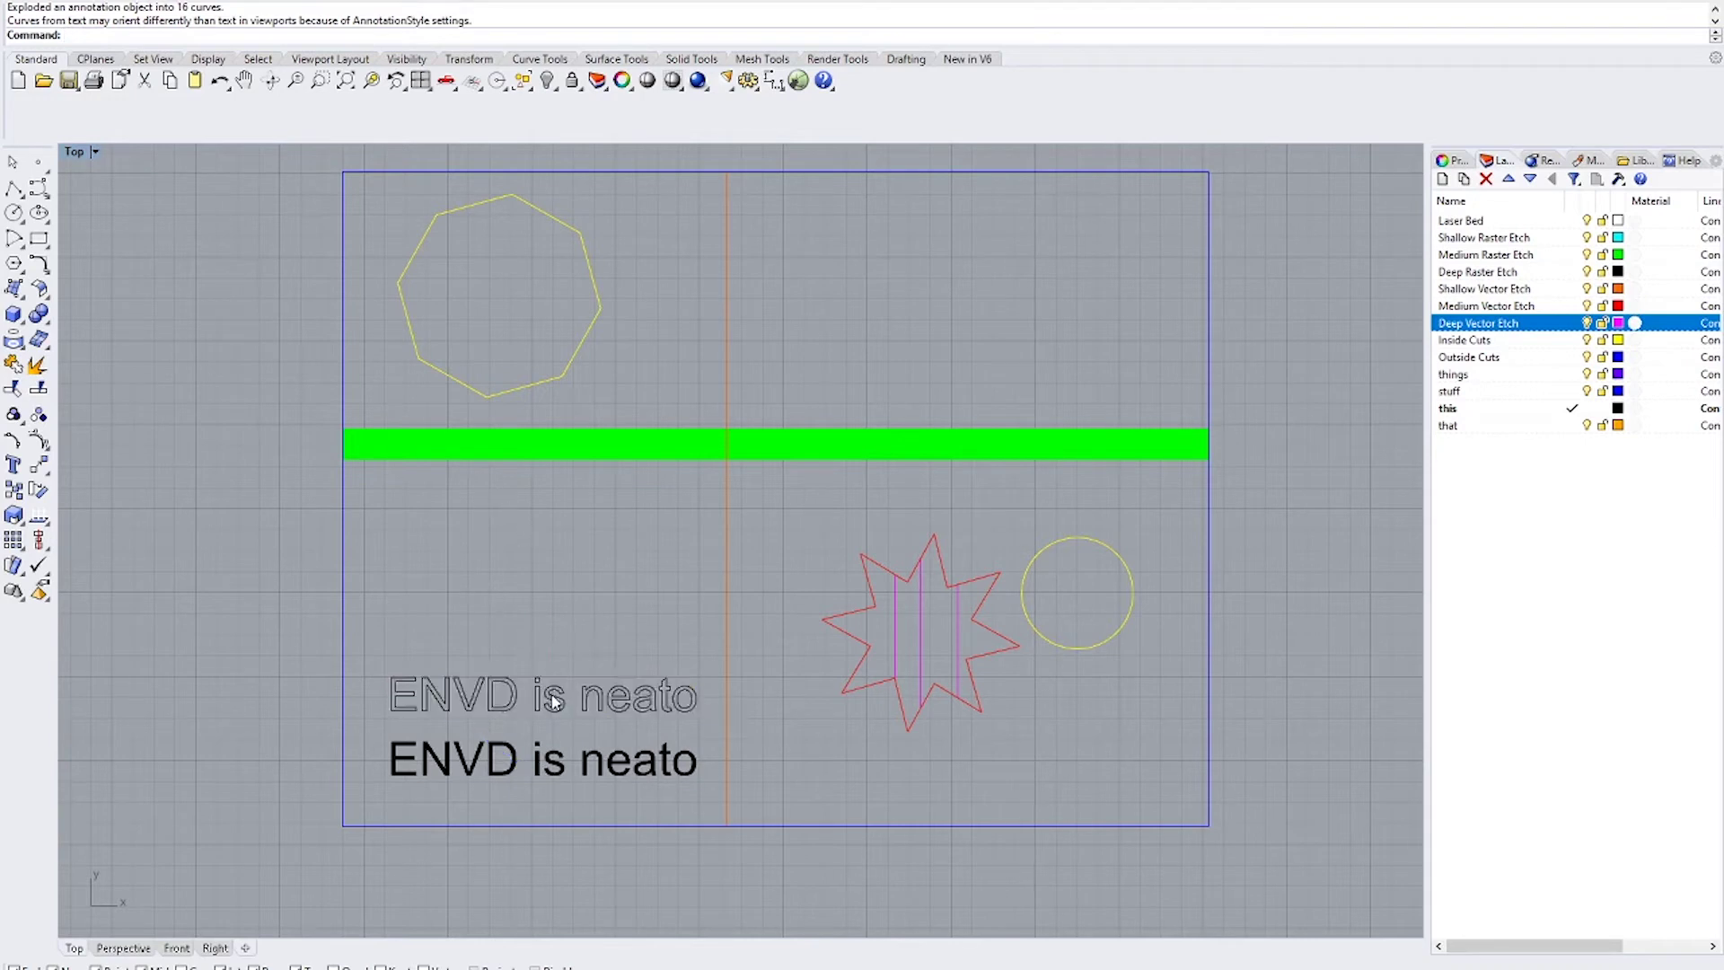
Move the text's 16 outline curves onto the Shallow Vector Etch layer
left_click_drag(691, 720, 358, 636)
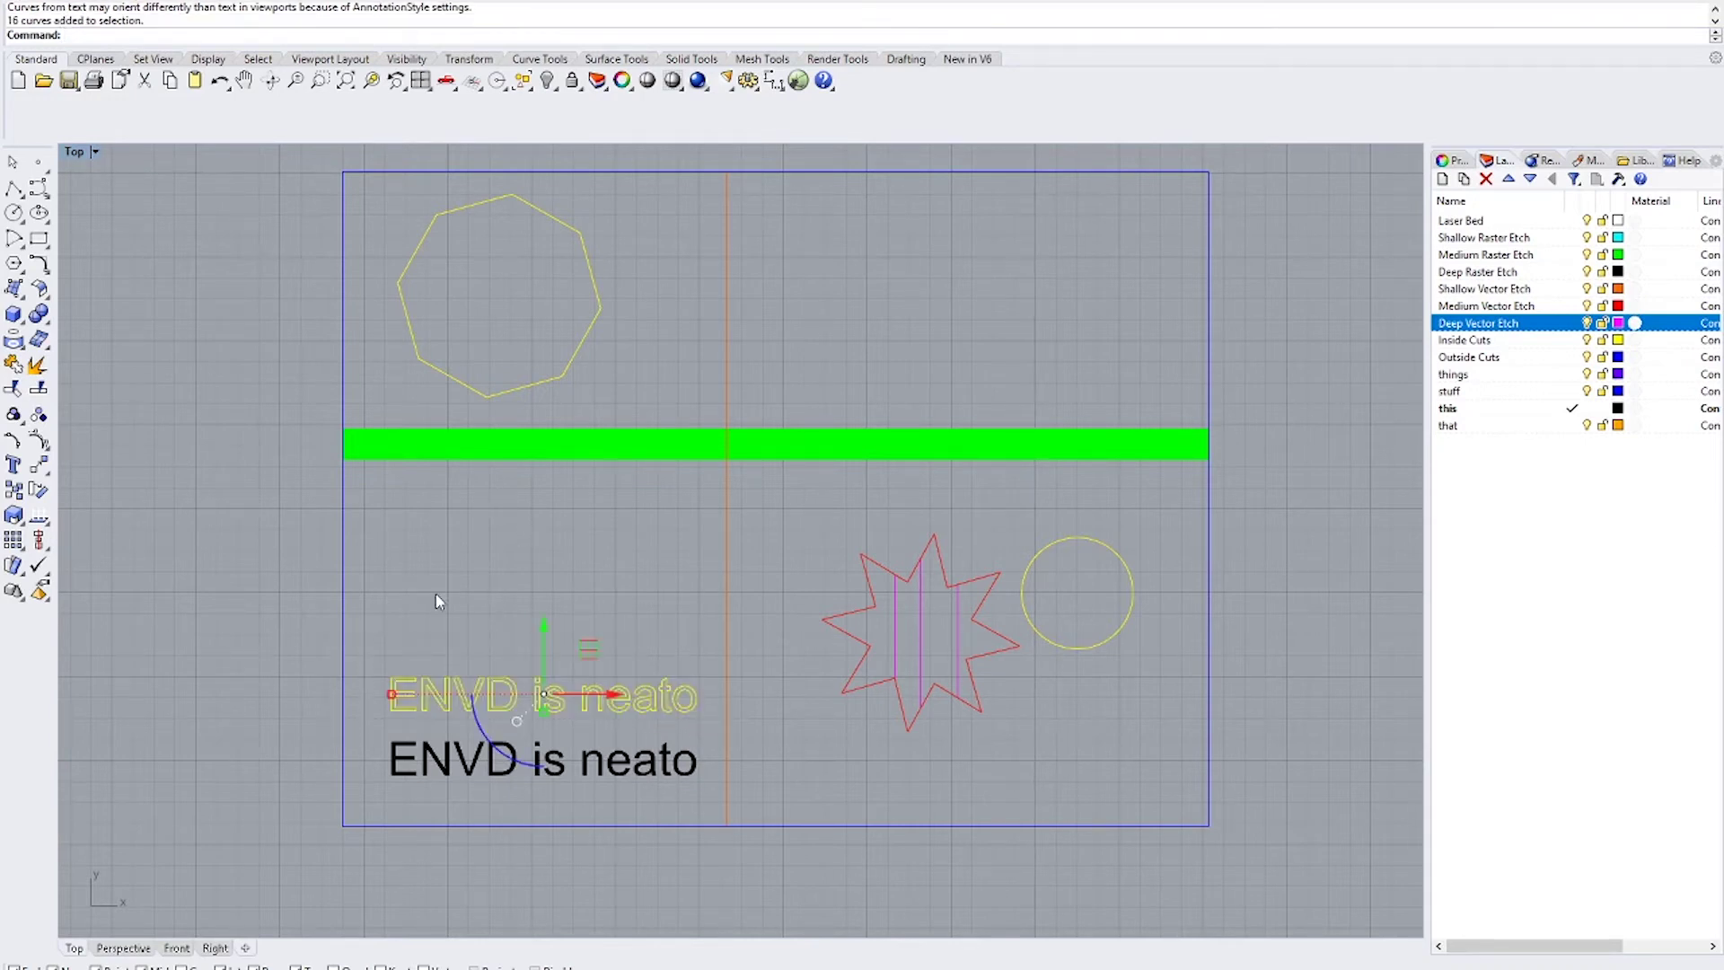
left_click(1483, 289)
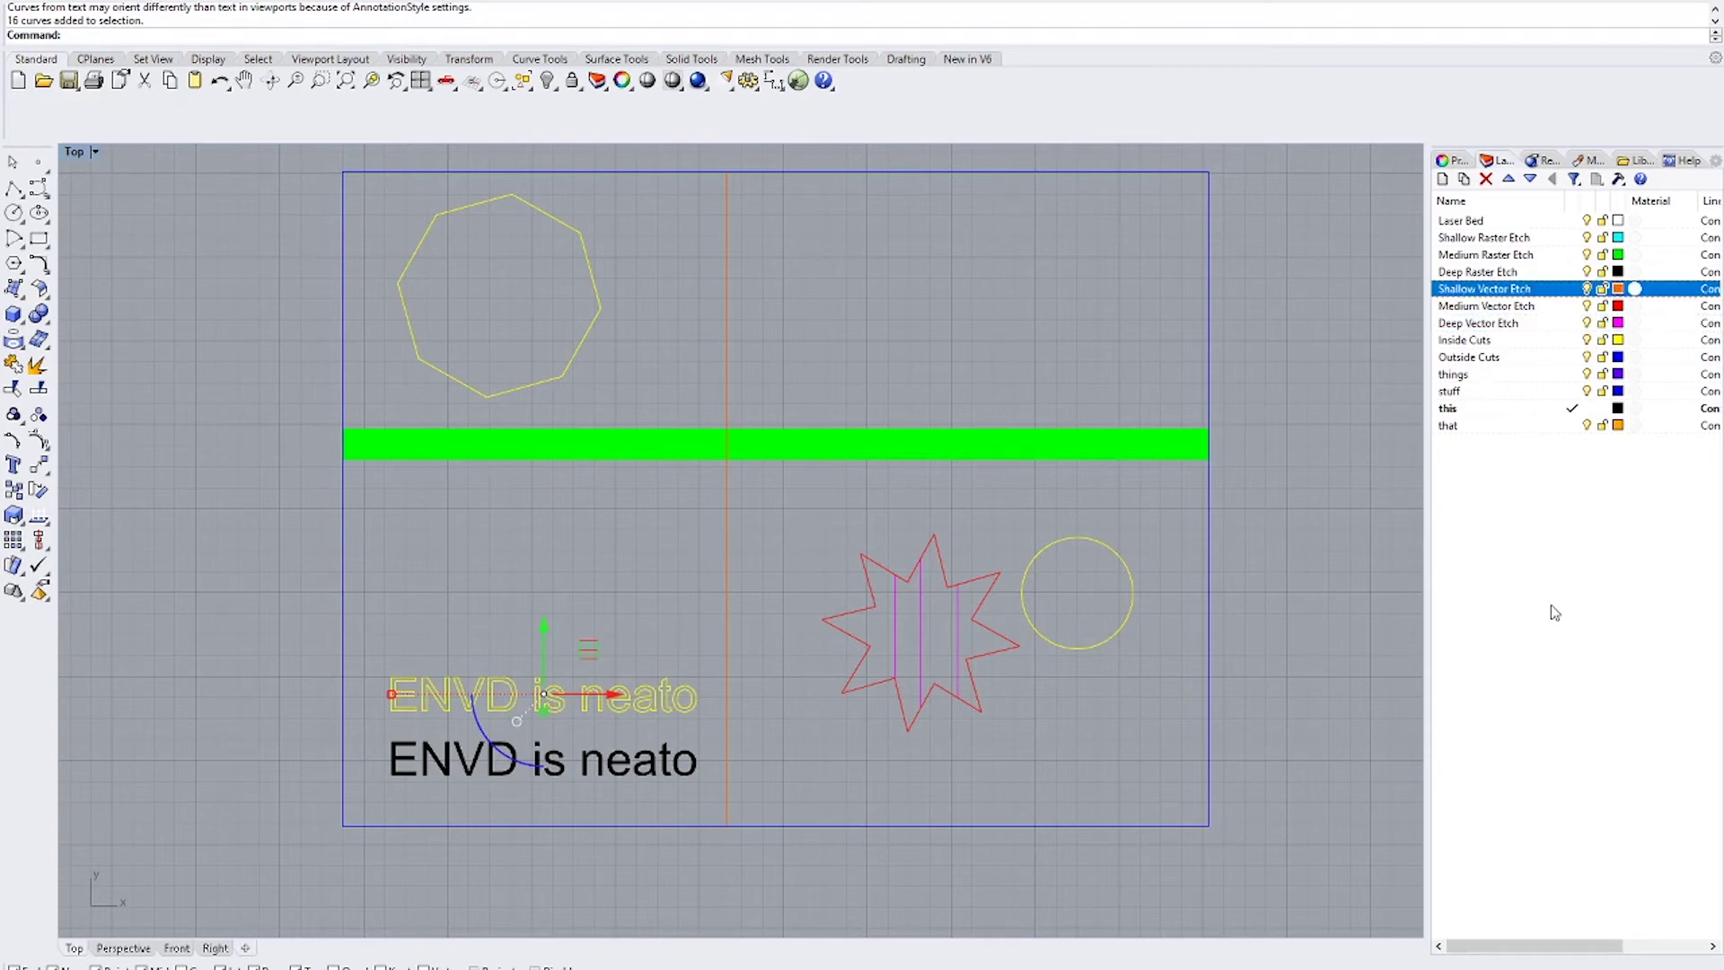
left_click(452, 560)
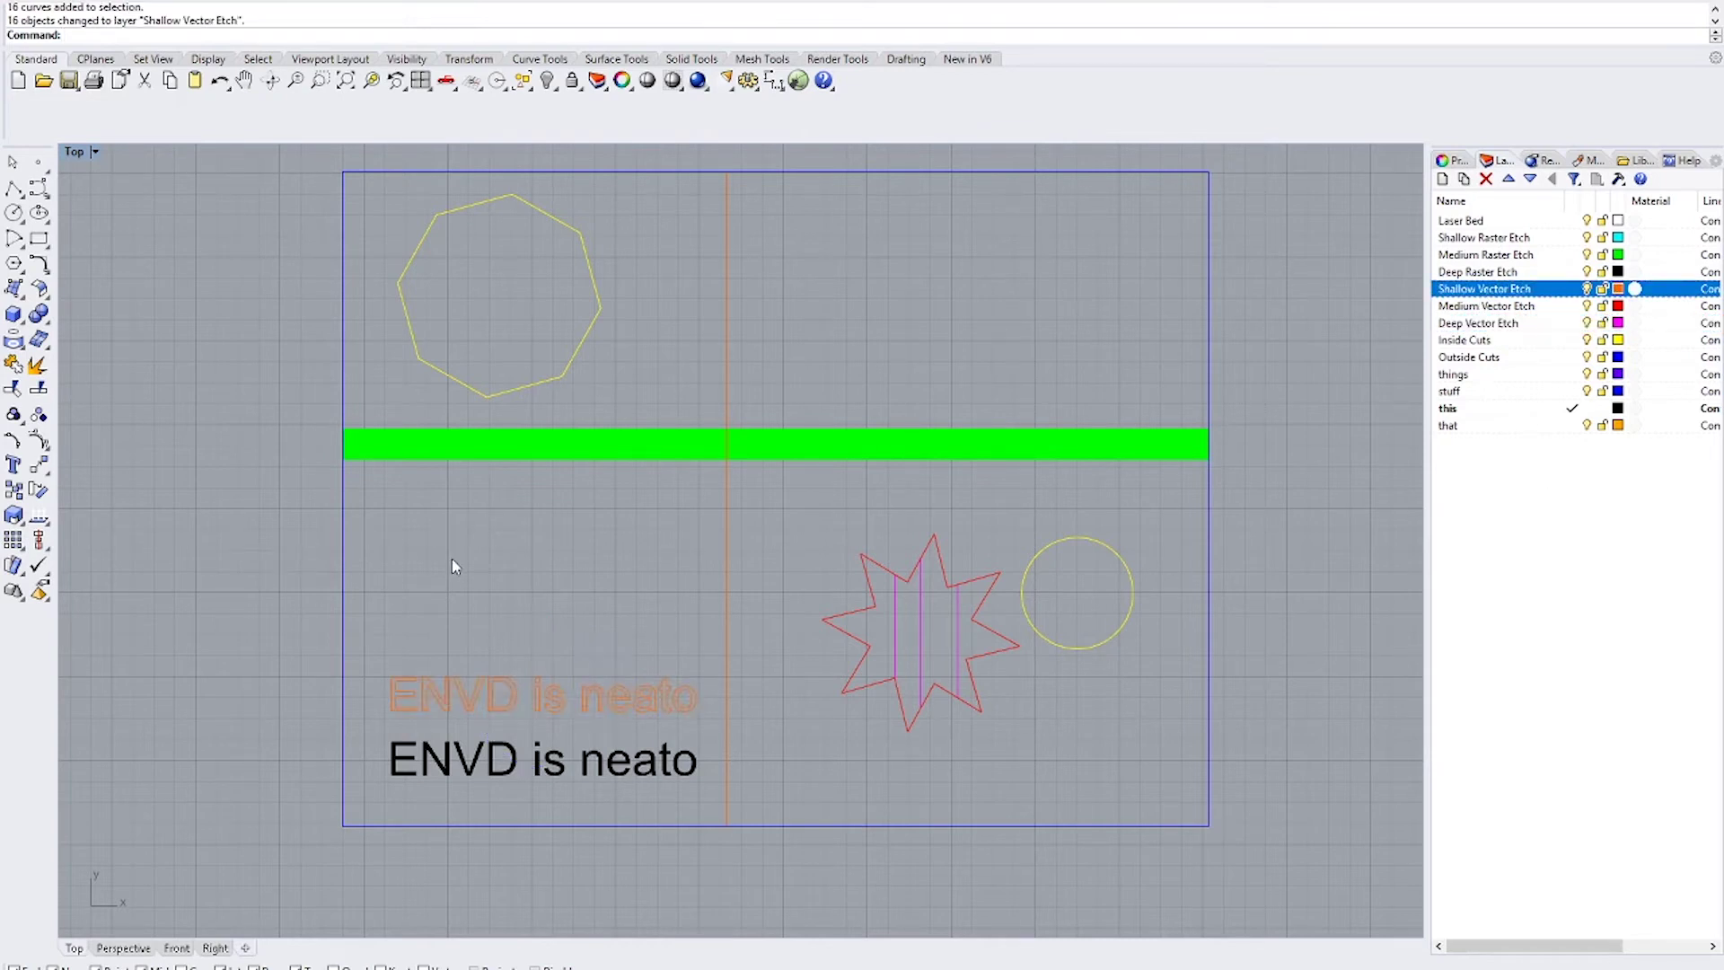
left_click(584, 777)
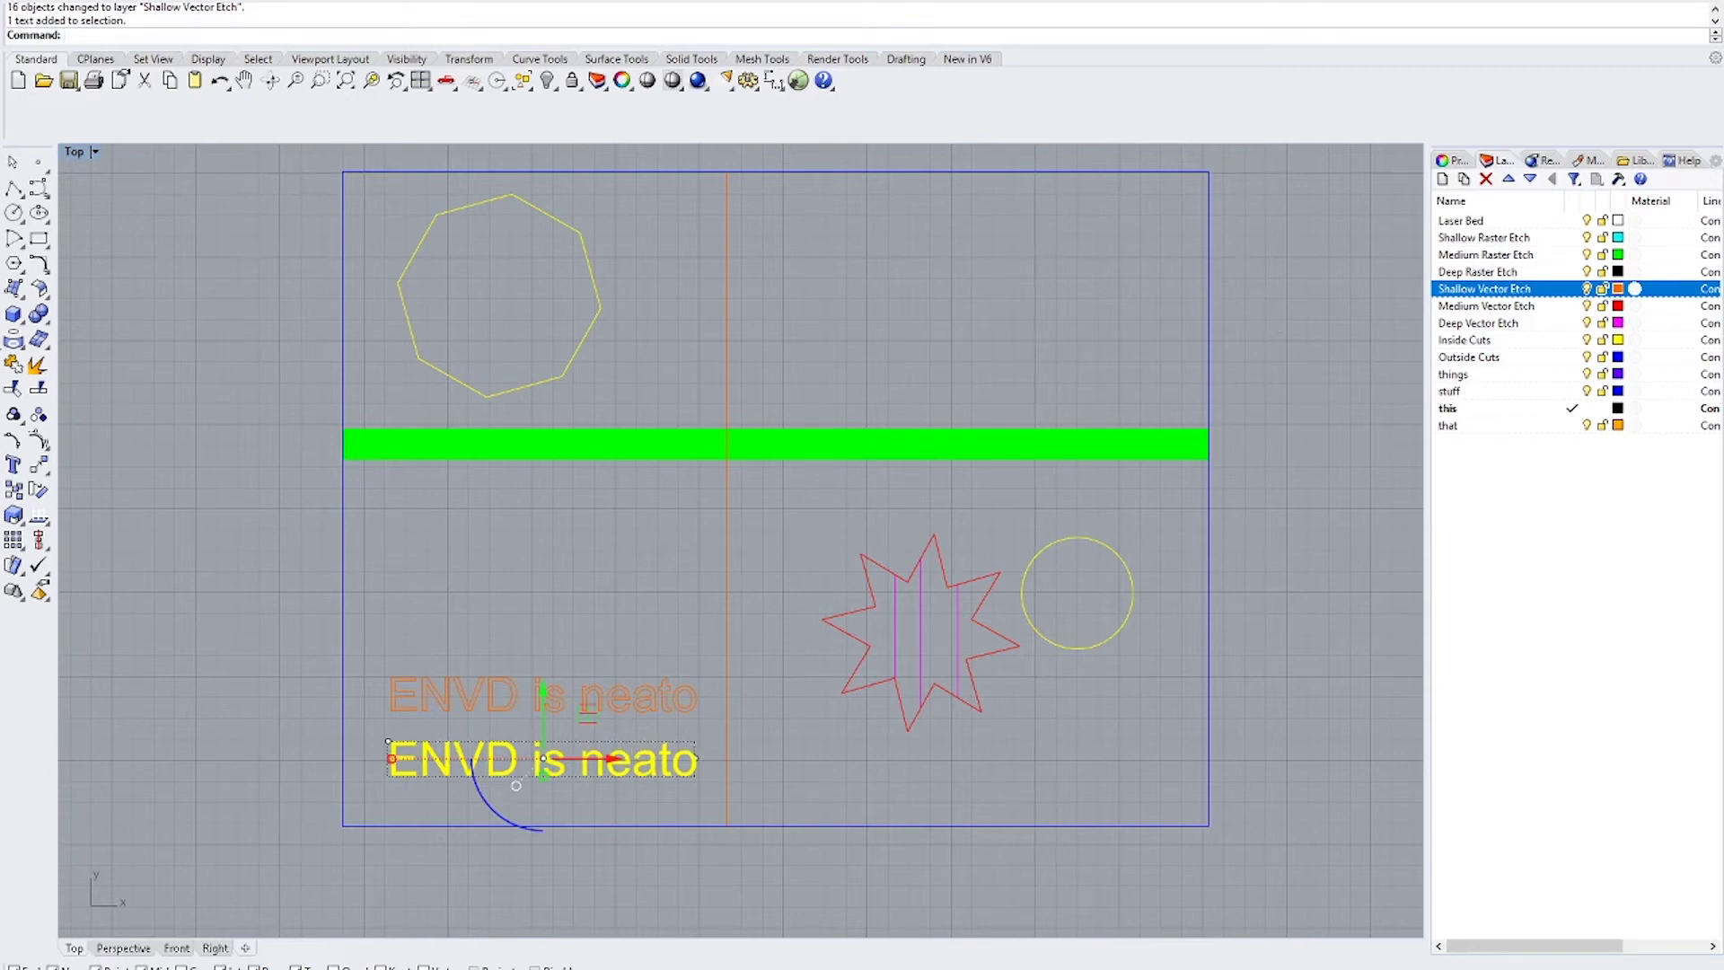
Explode and hatch the lower ENVD is neato text, drop its outlines, and put hatches on Deep Raster Etch
left_click(37, 365)
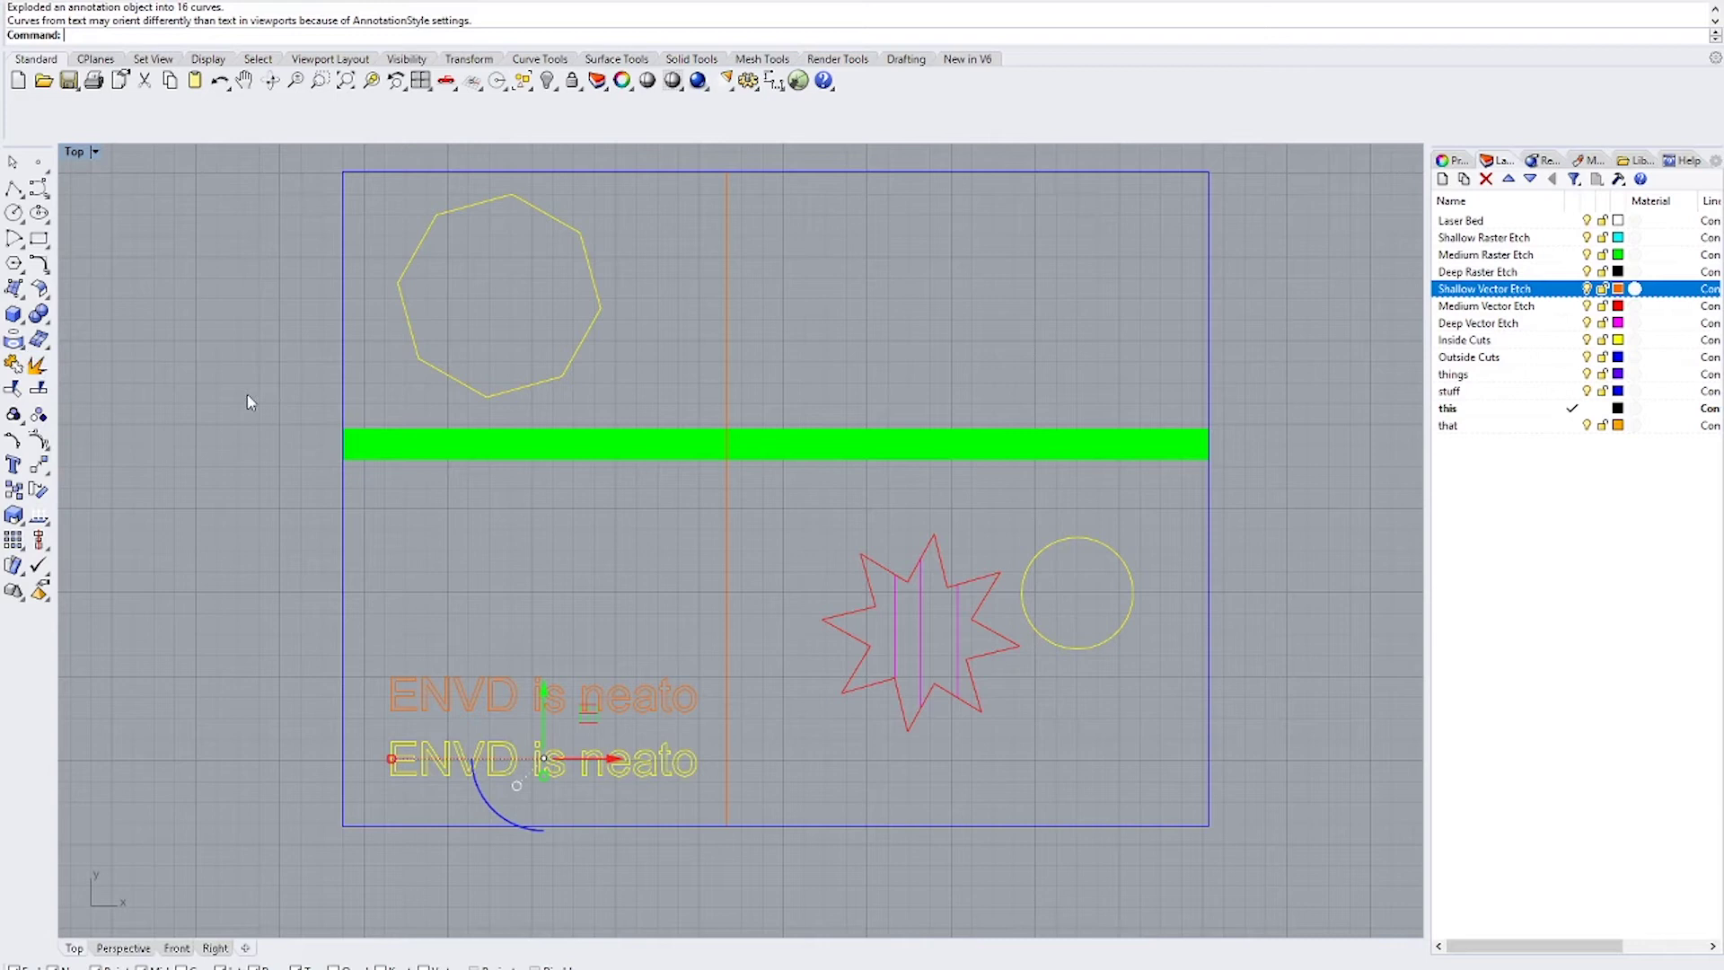
type("hatch")
key("Return")
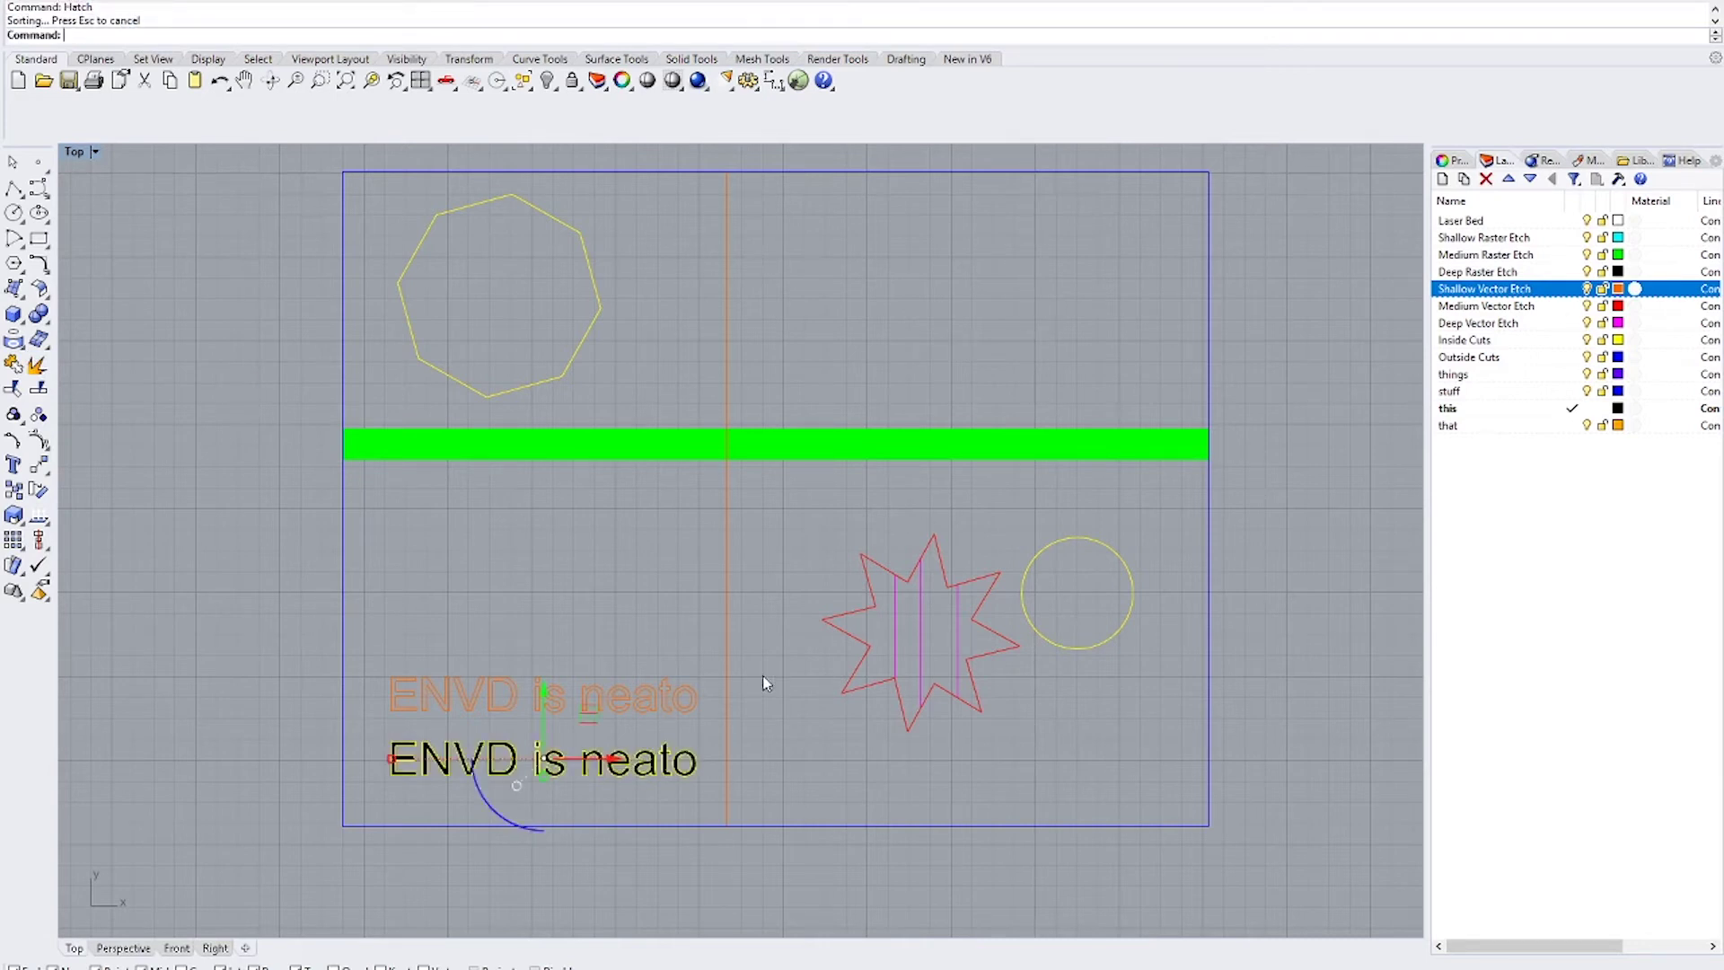
key("Delete")
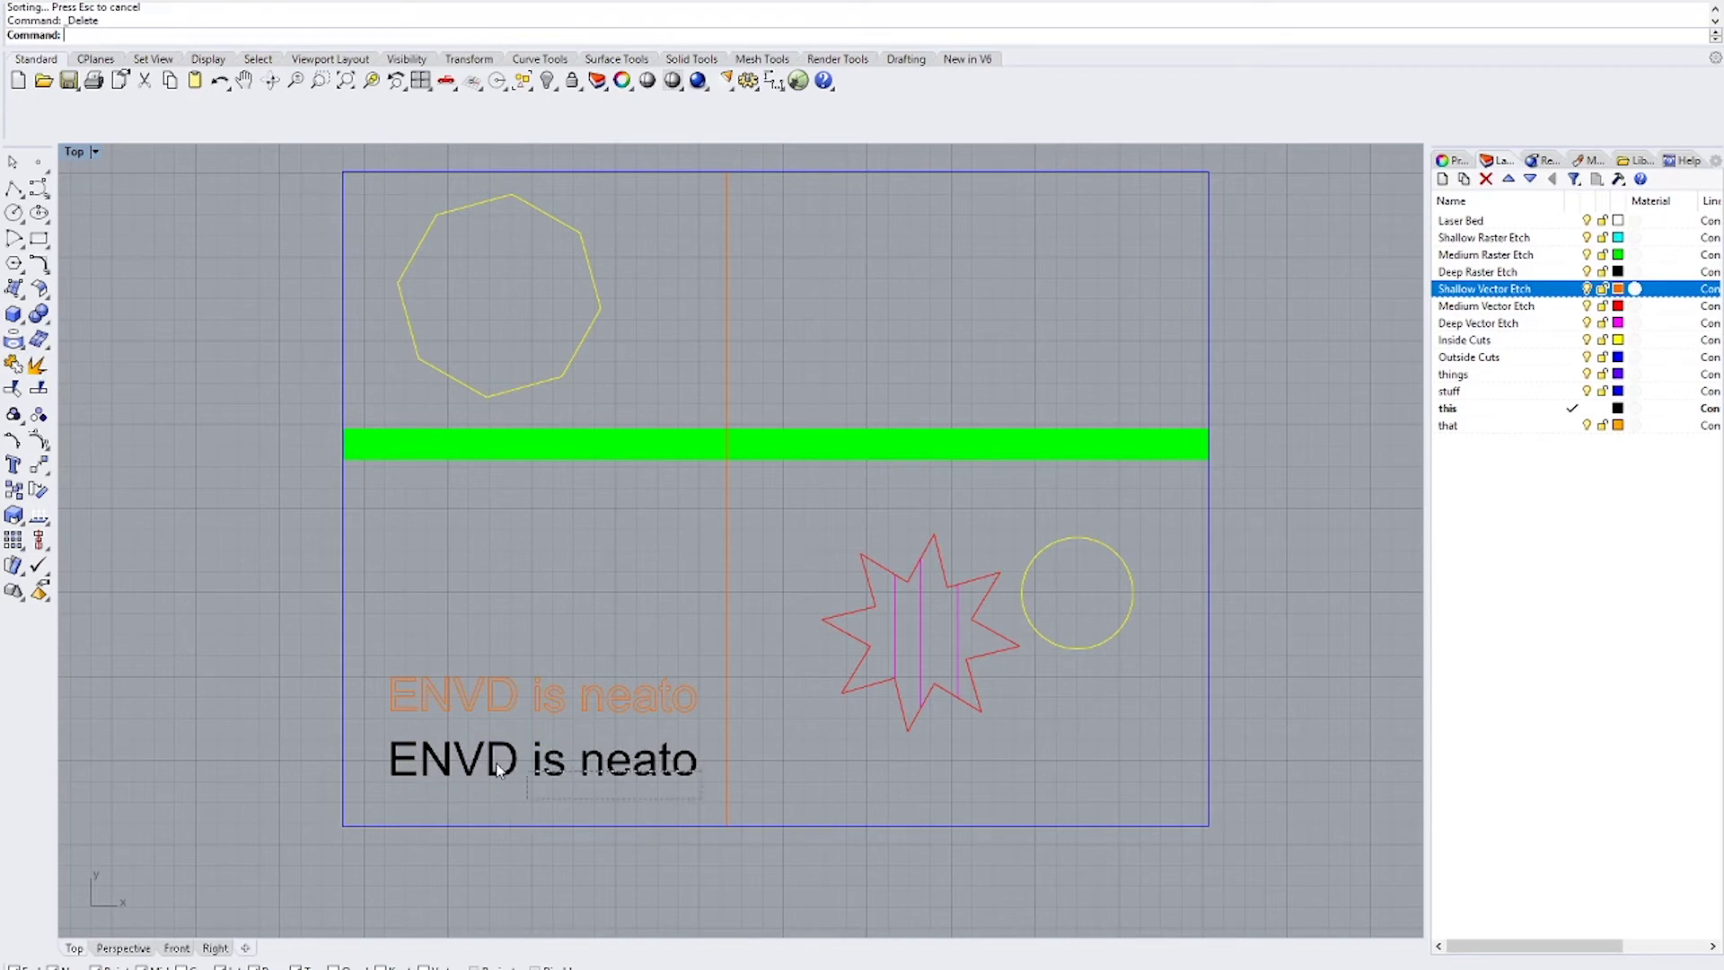
left_click_drag(703, 797, 375, 728)
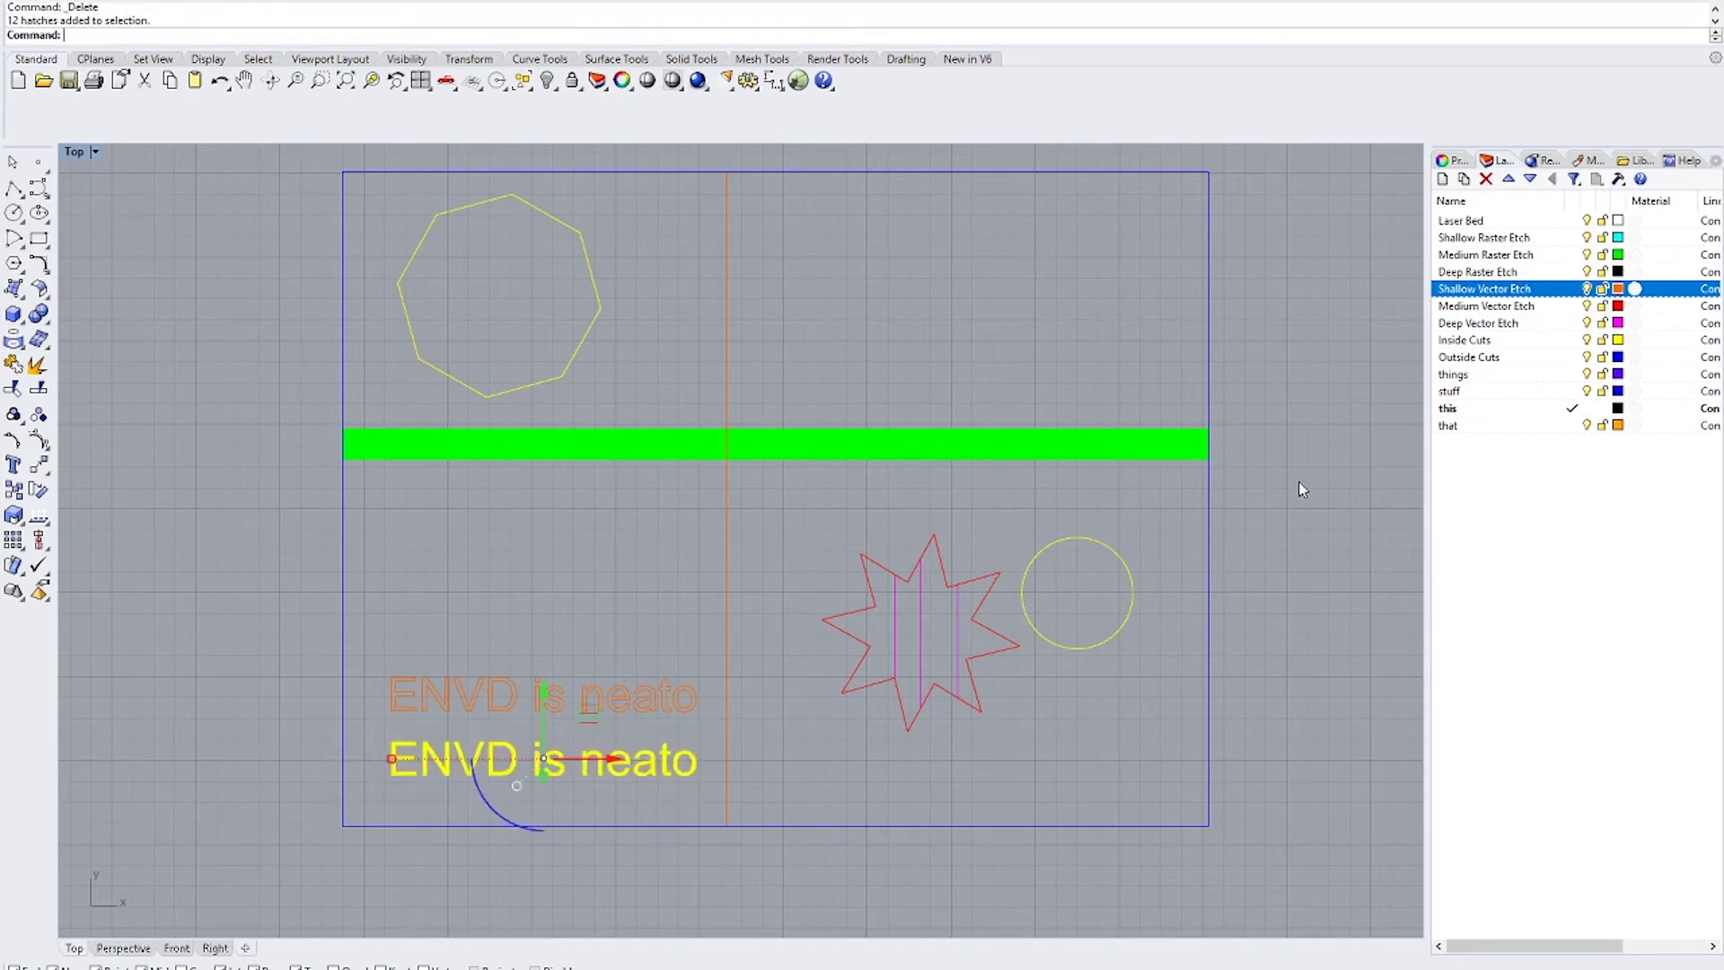
left_click(1496, 272)
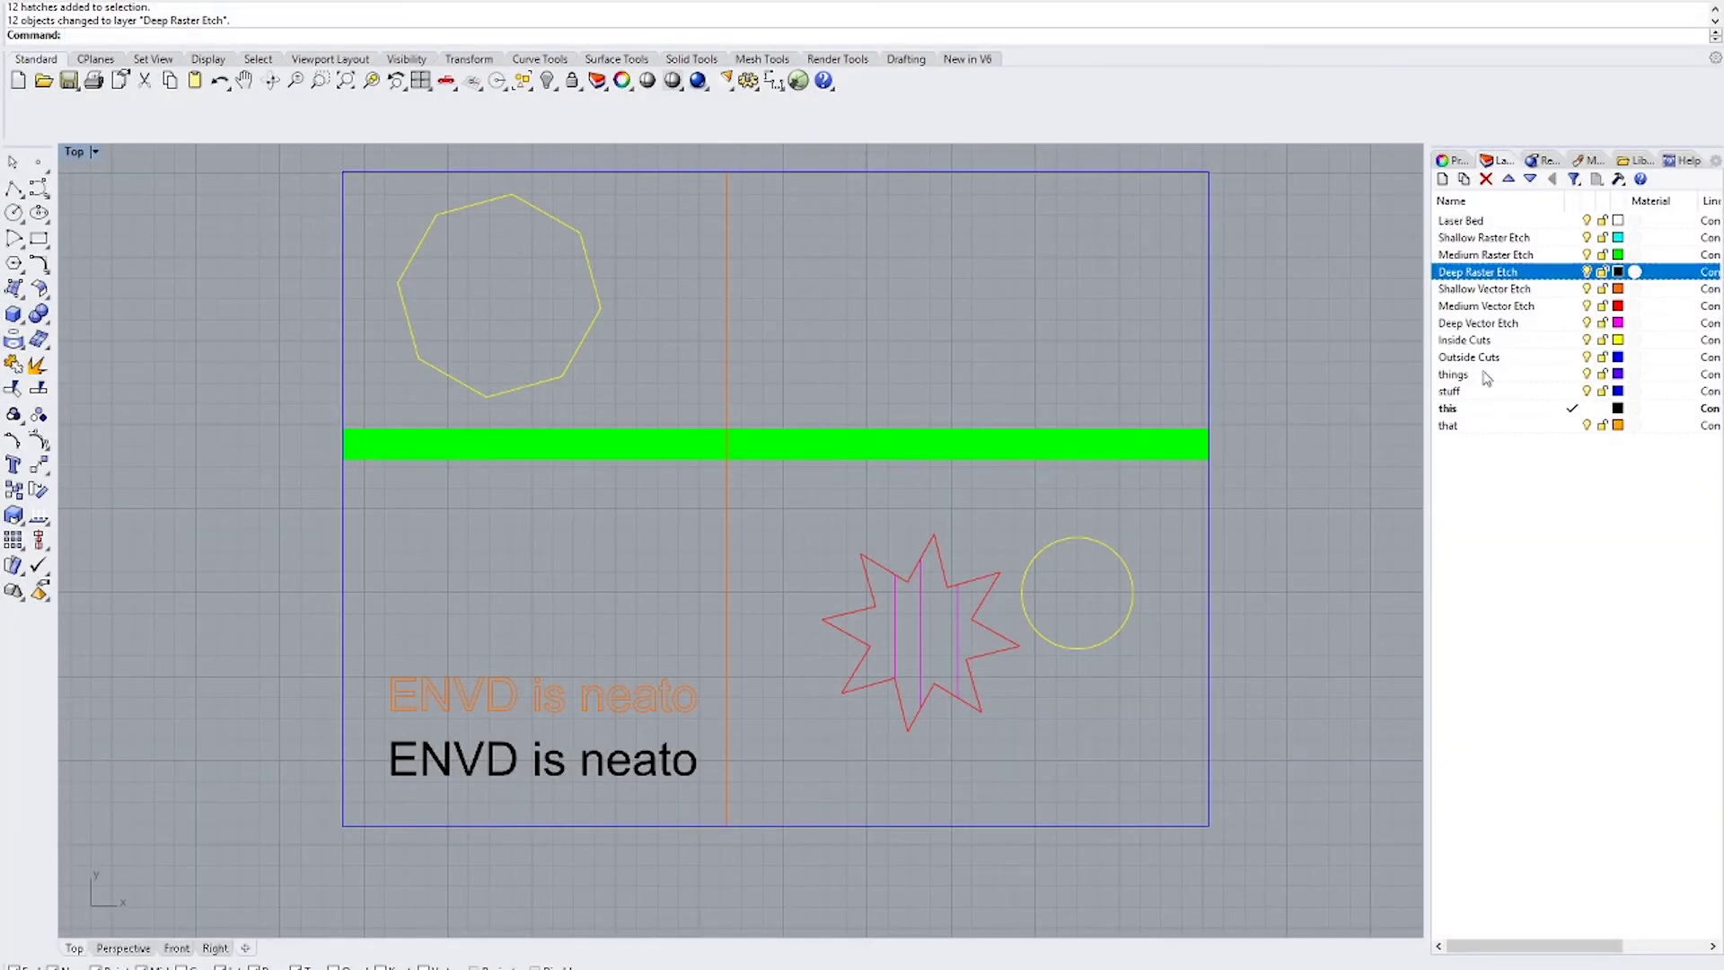
Delete the things, stuff, this and that layers from the Layers panel
left_click(1460, 375)
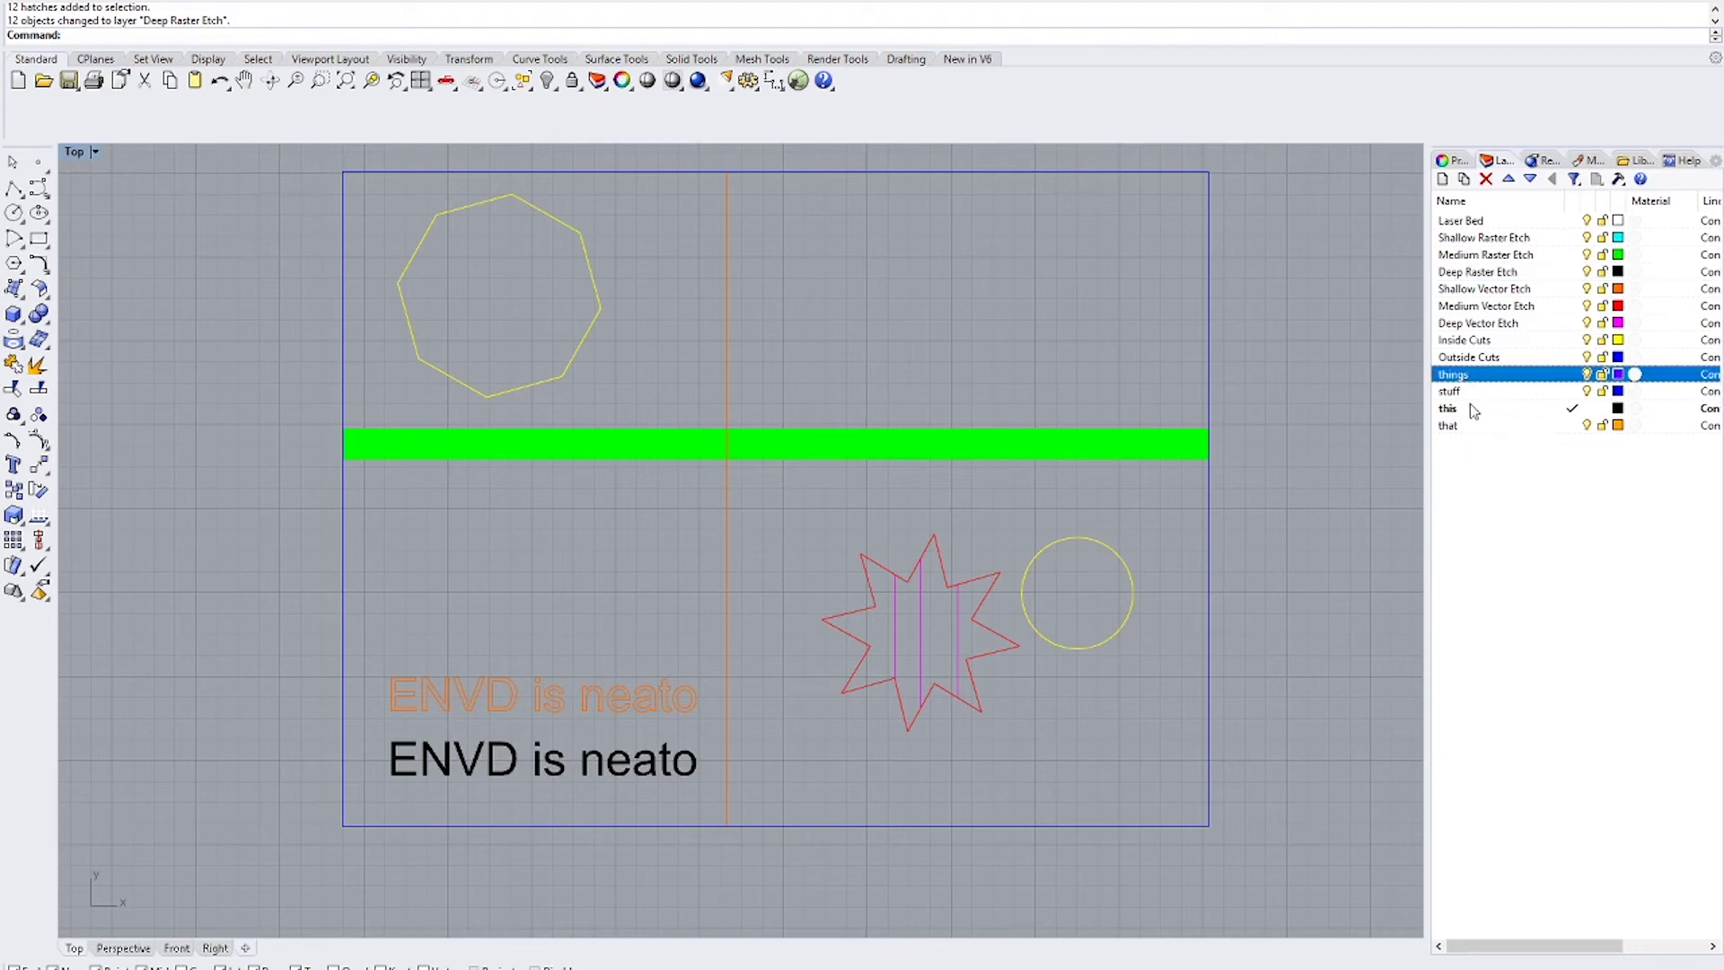
left_click(1476, 429, "shift")
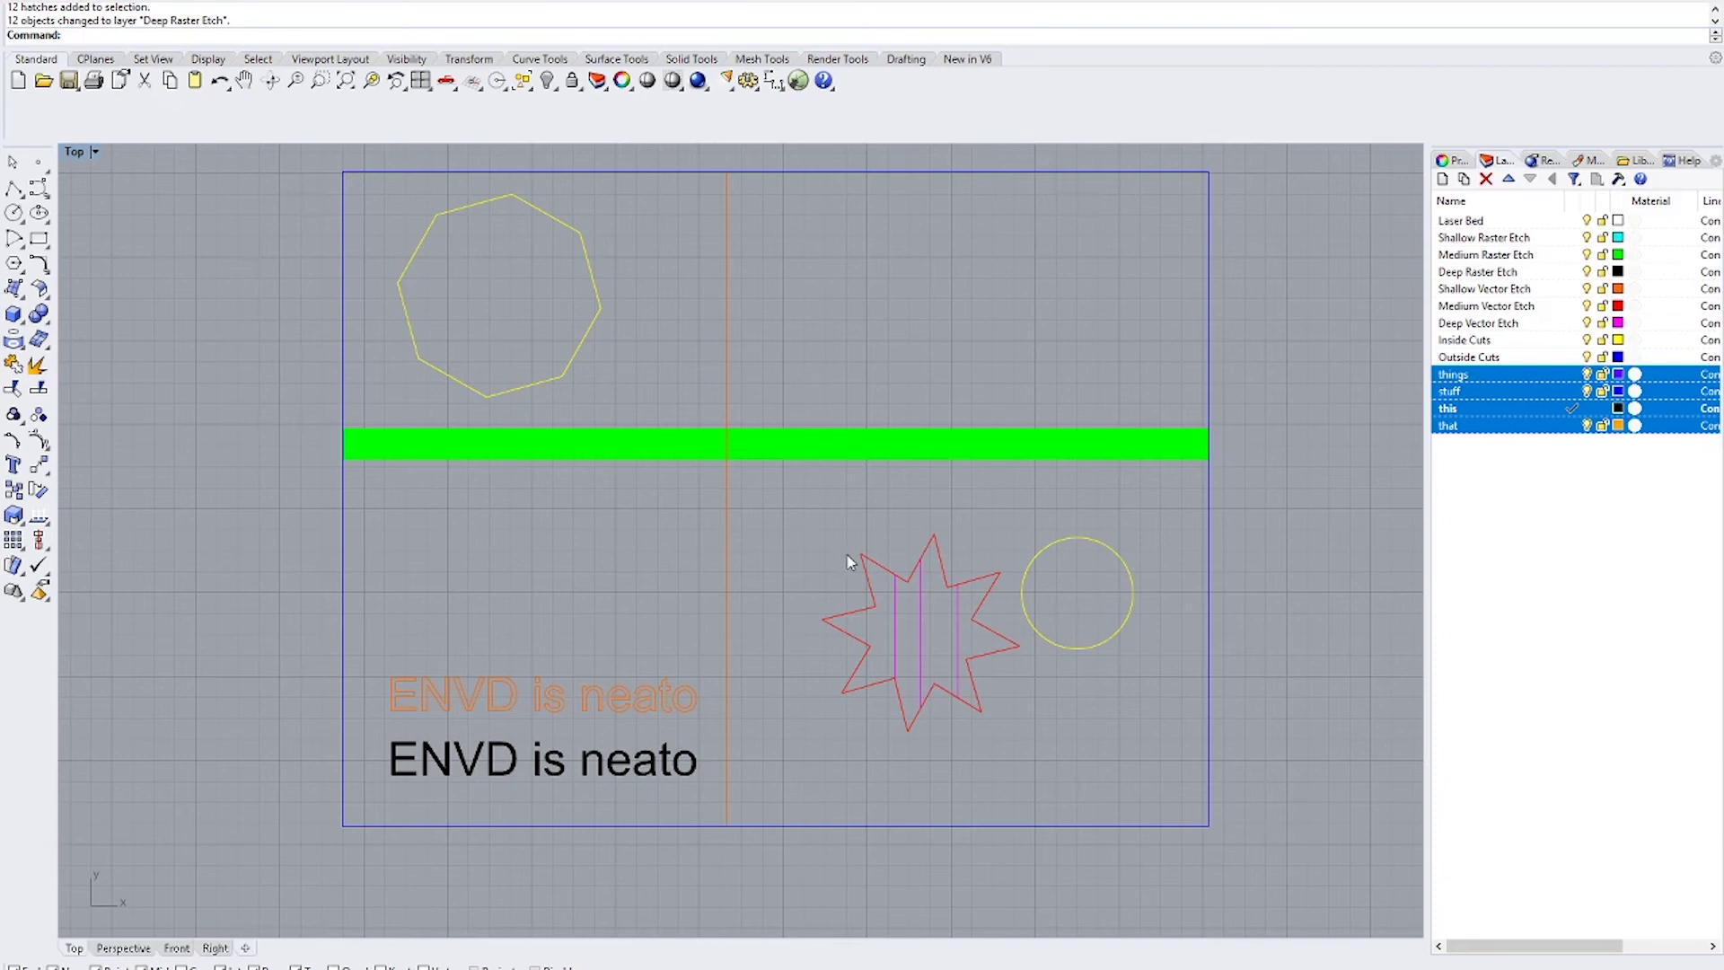
key("Delete")
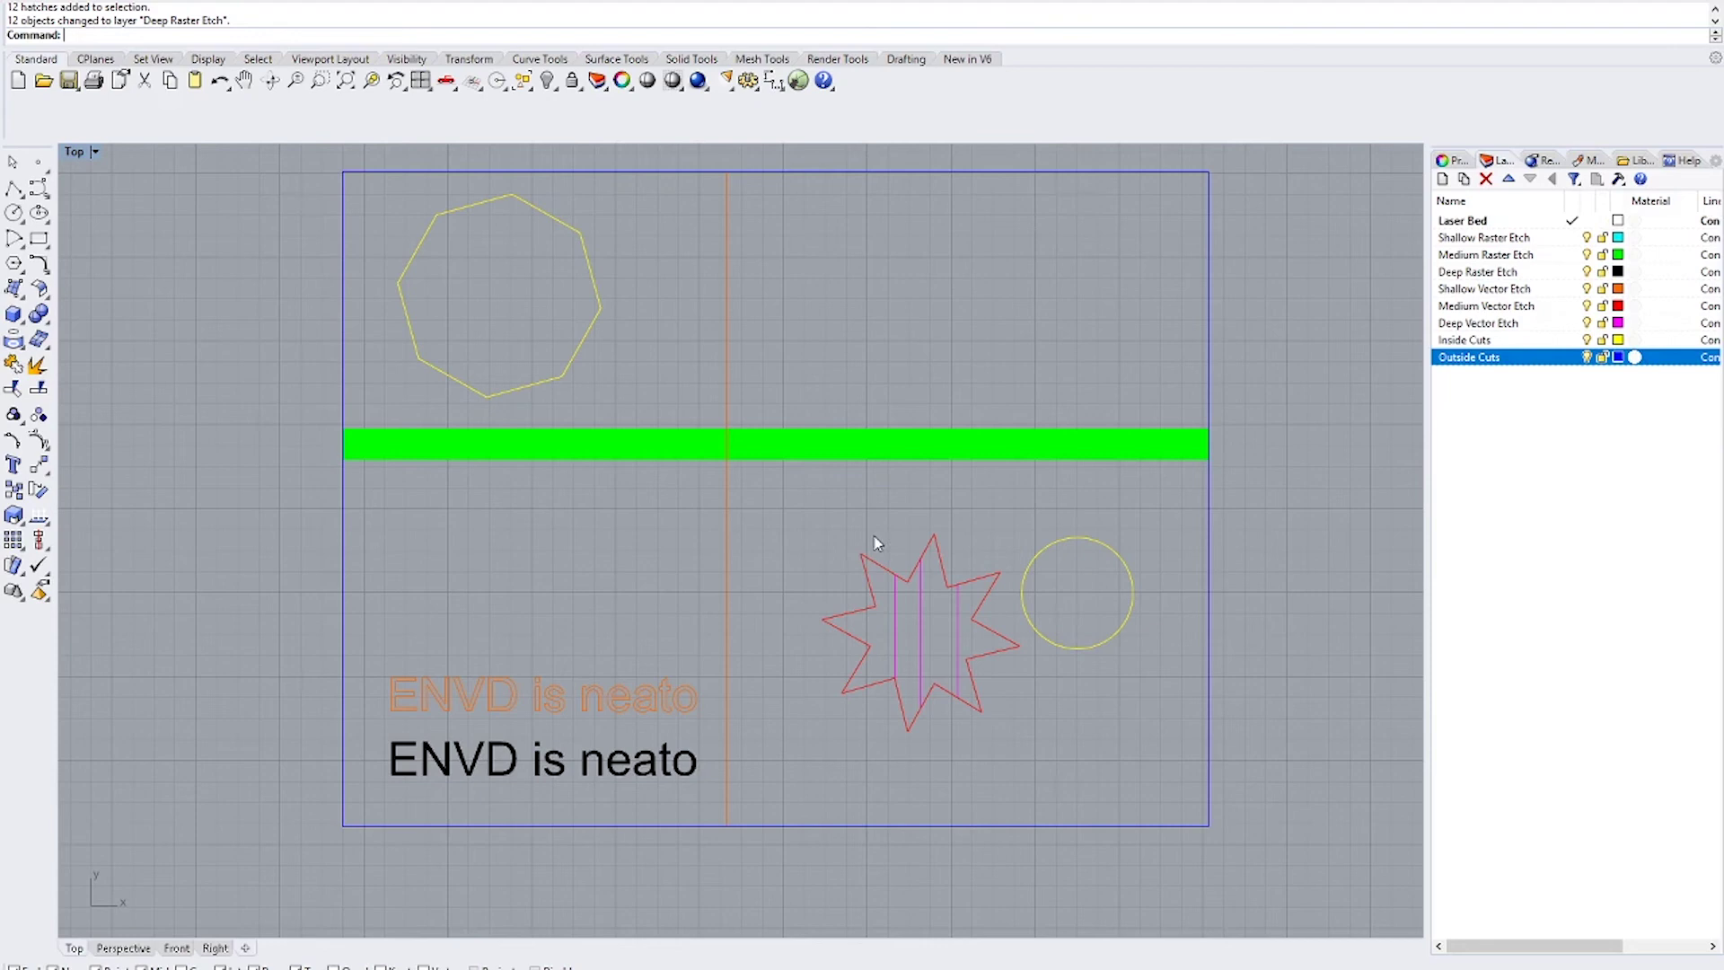
Select all objects and drag the drawing into the template's first print window
scroll(873, 536, "down", 10)
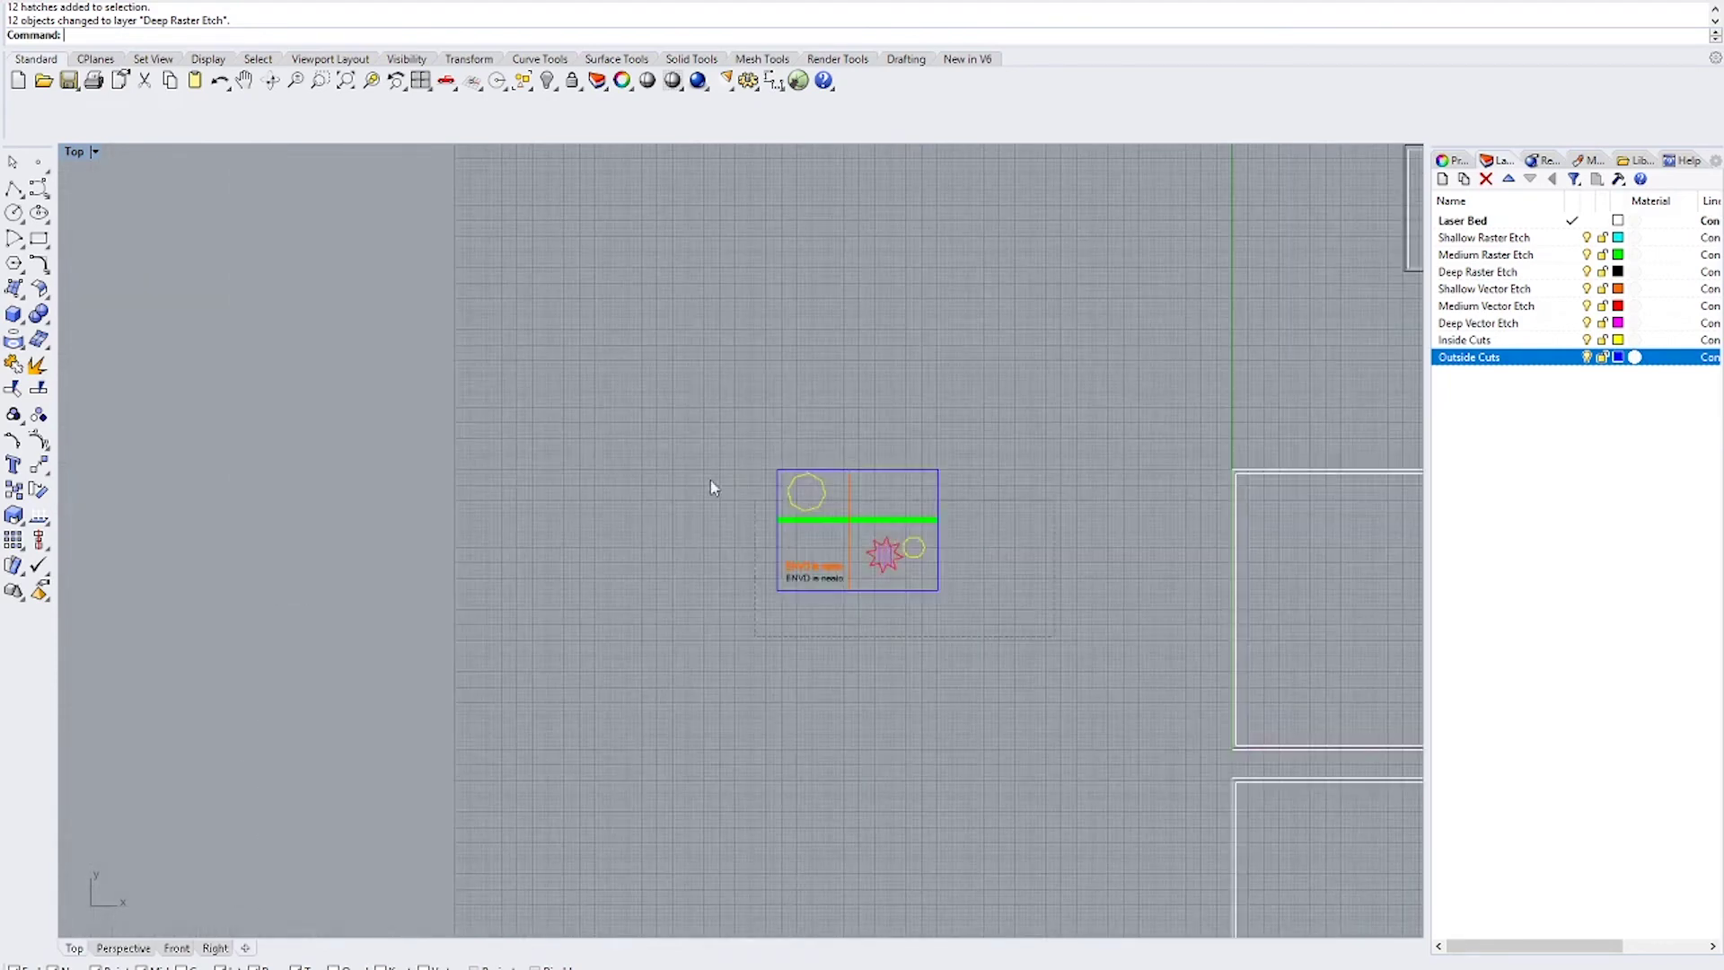
key("ctrl+a")
scroll(1054, 539, "down", 1)
right_click_drag(1054, 538, 283, 362)
left_click_drag(237, 389, 594, 406)
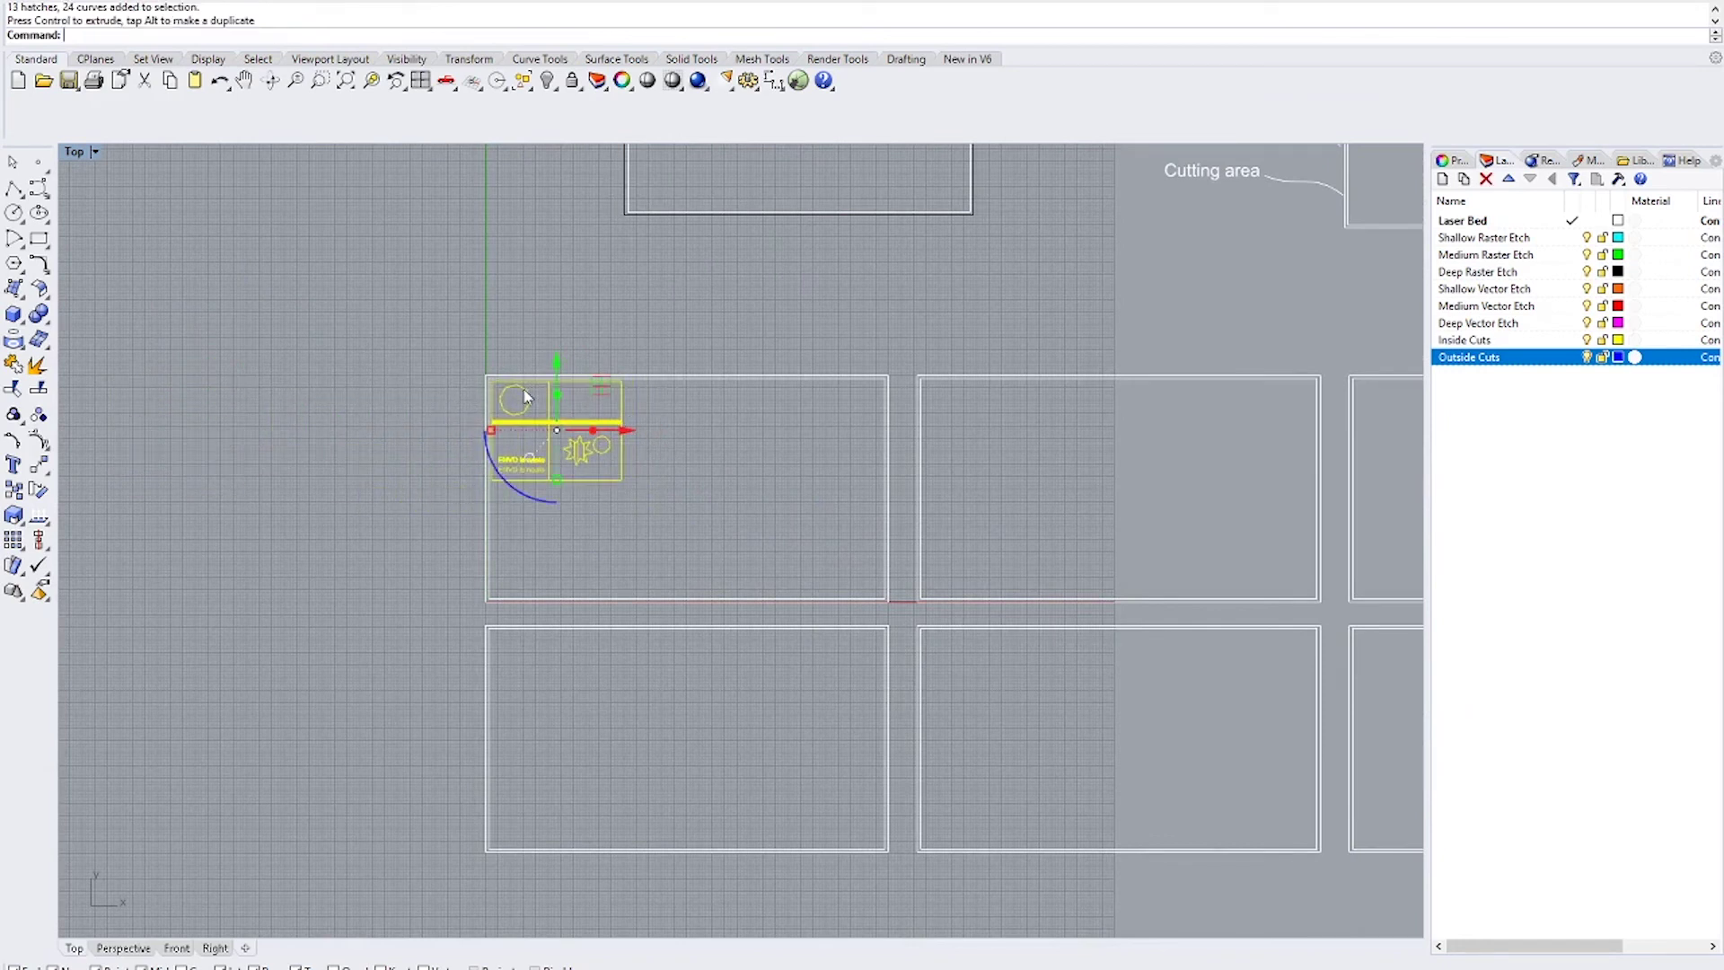
Snap the drawing to the first print window's top-left corner with the gumball
scroll(525, 397, "up", 10)
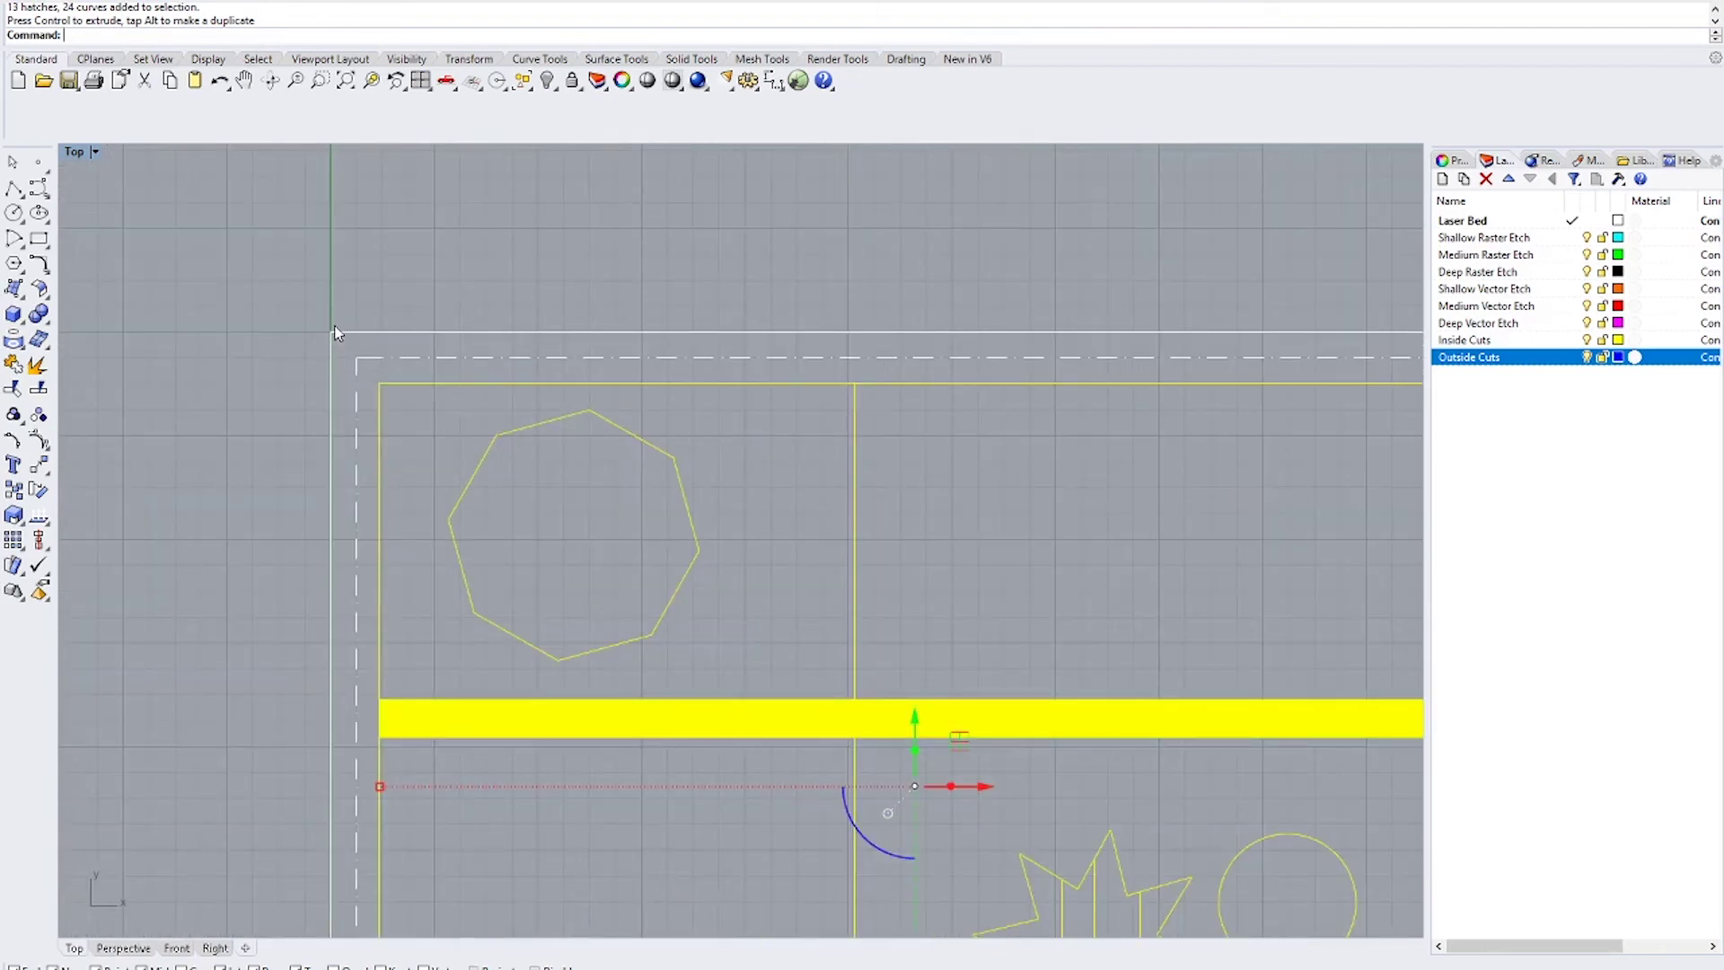
scroll(409, 448, "down", 2)
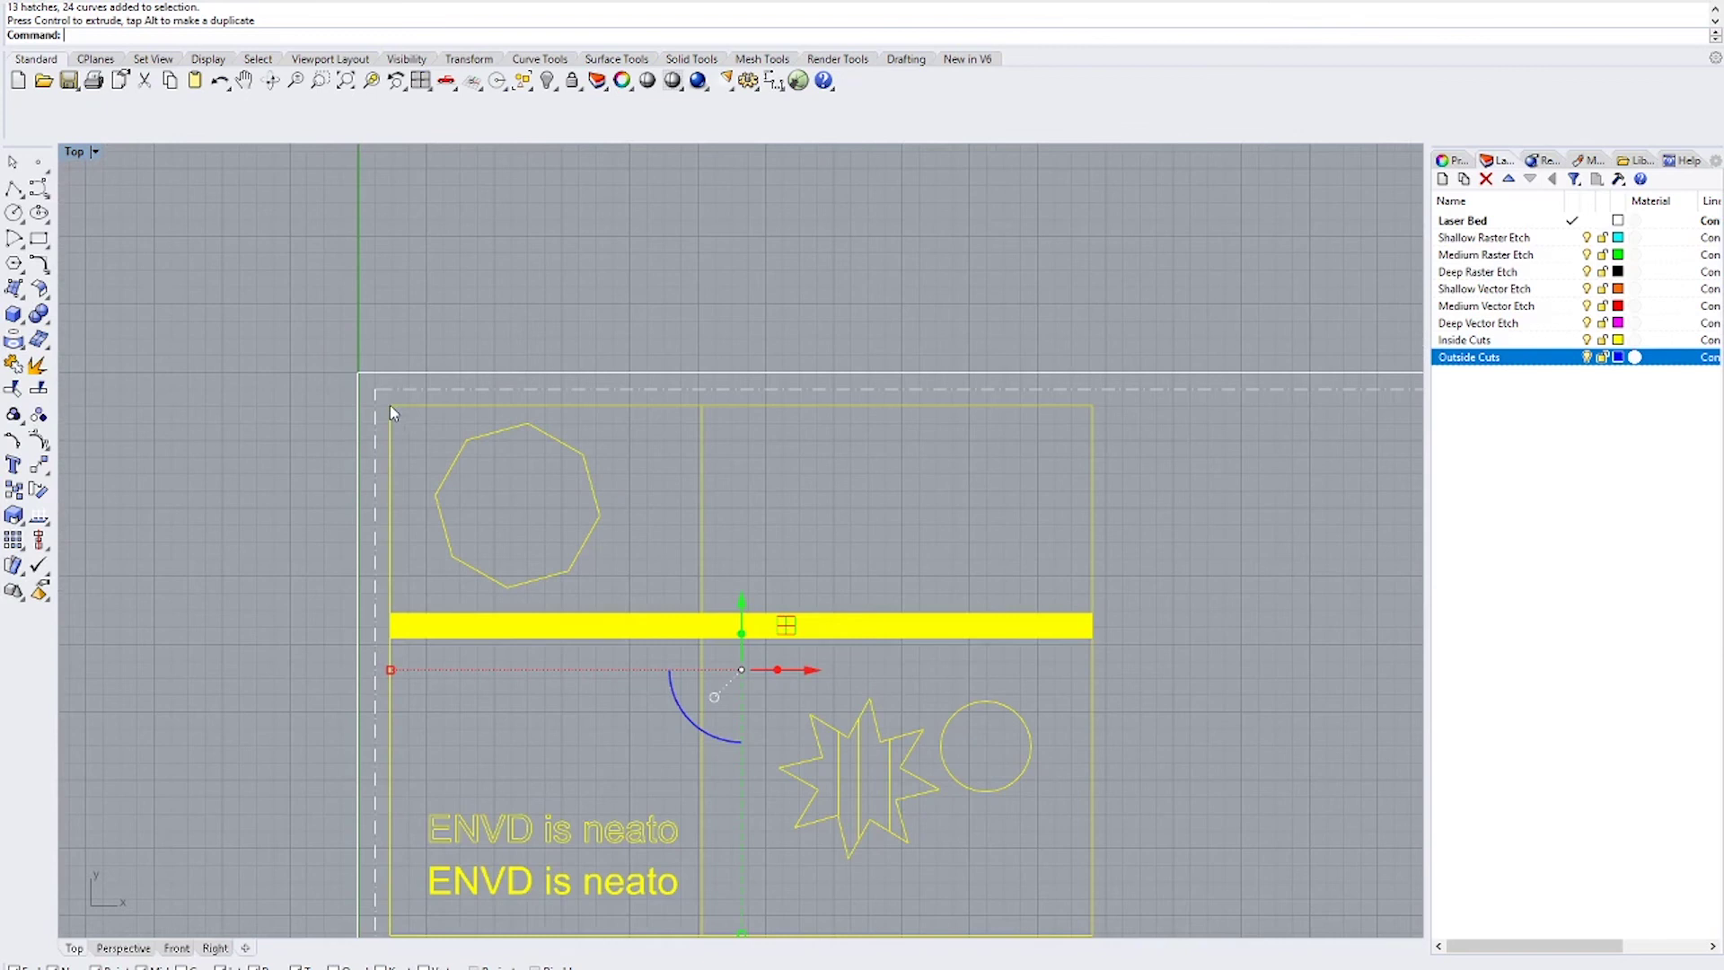
scroll(813, 552, "down", 1)
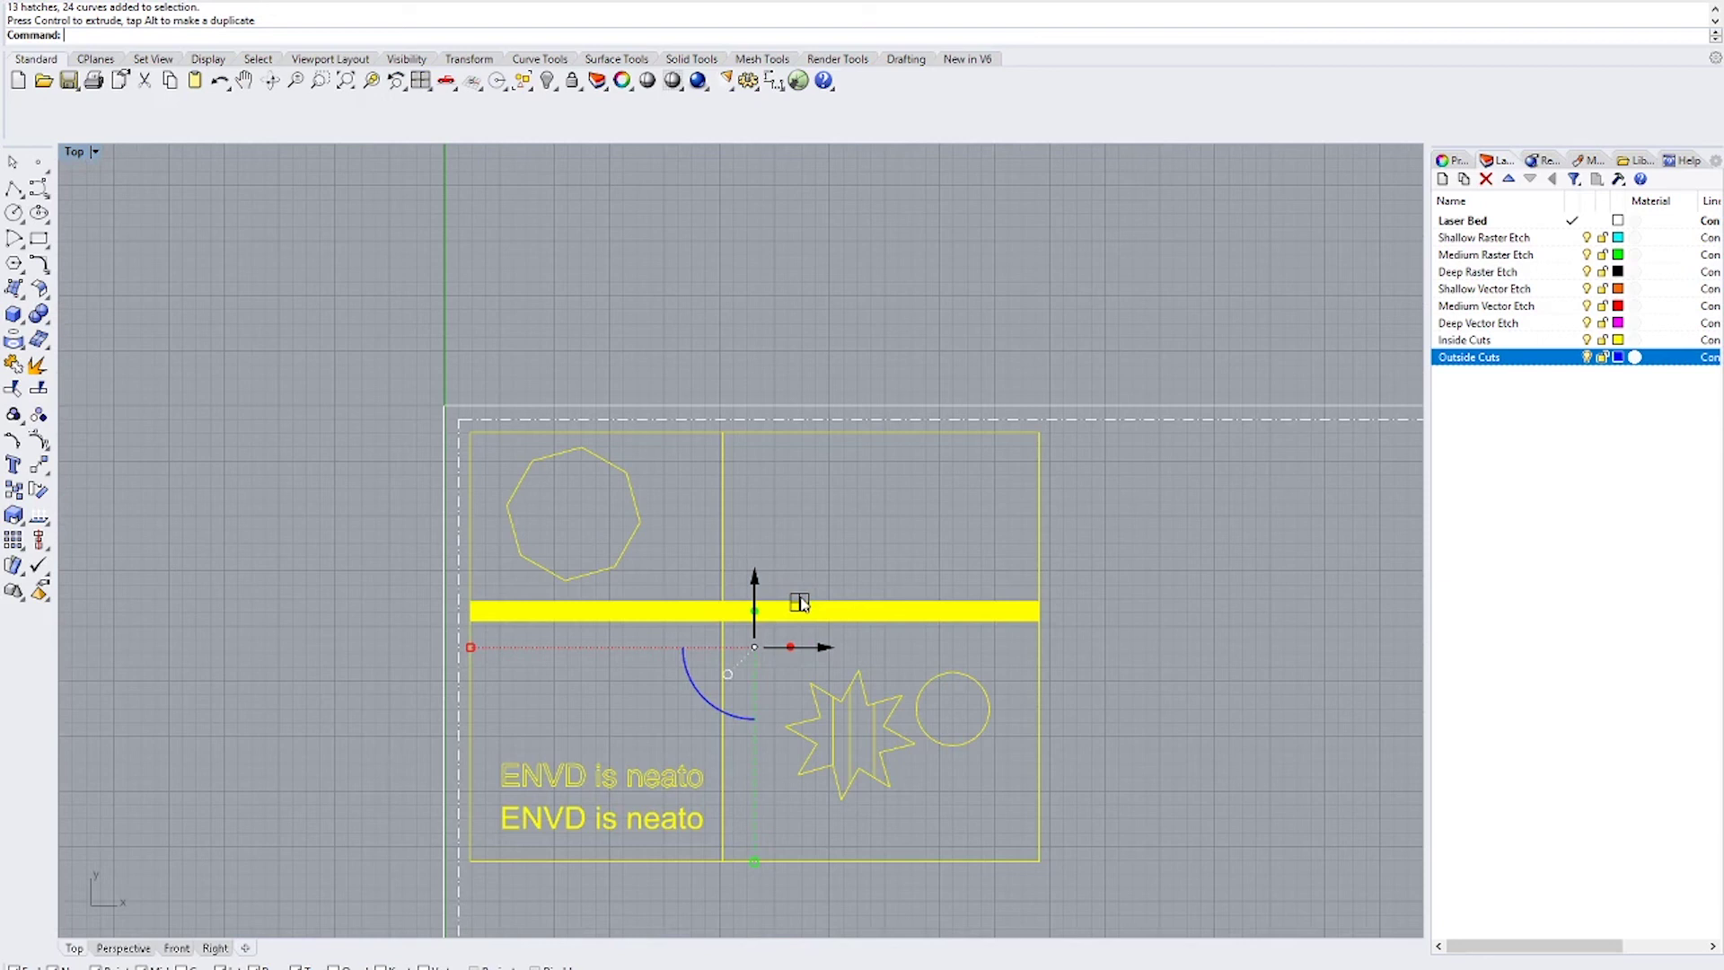
left_click_drag(801, 603, 790, 589)
left_click(1158, 593)
scroll(1195, 597, "down", 8)
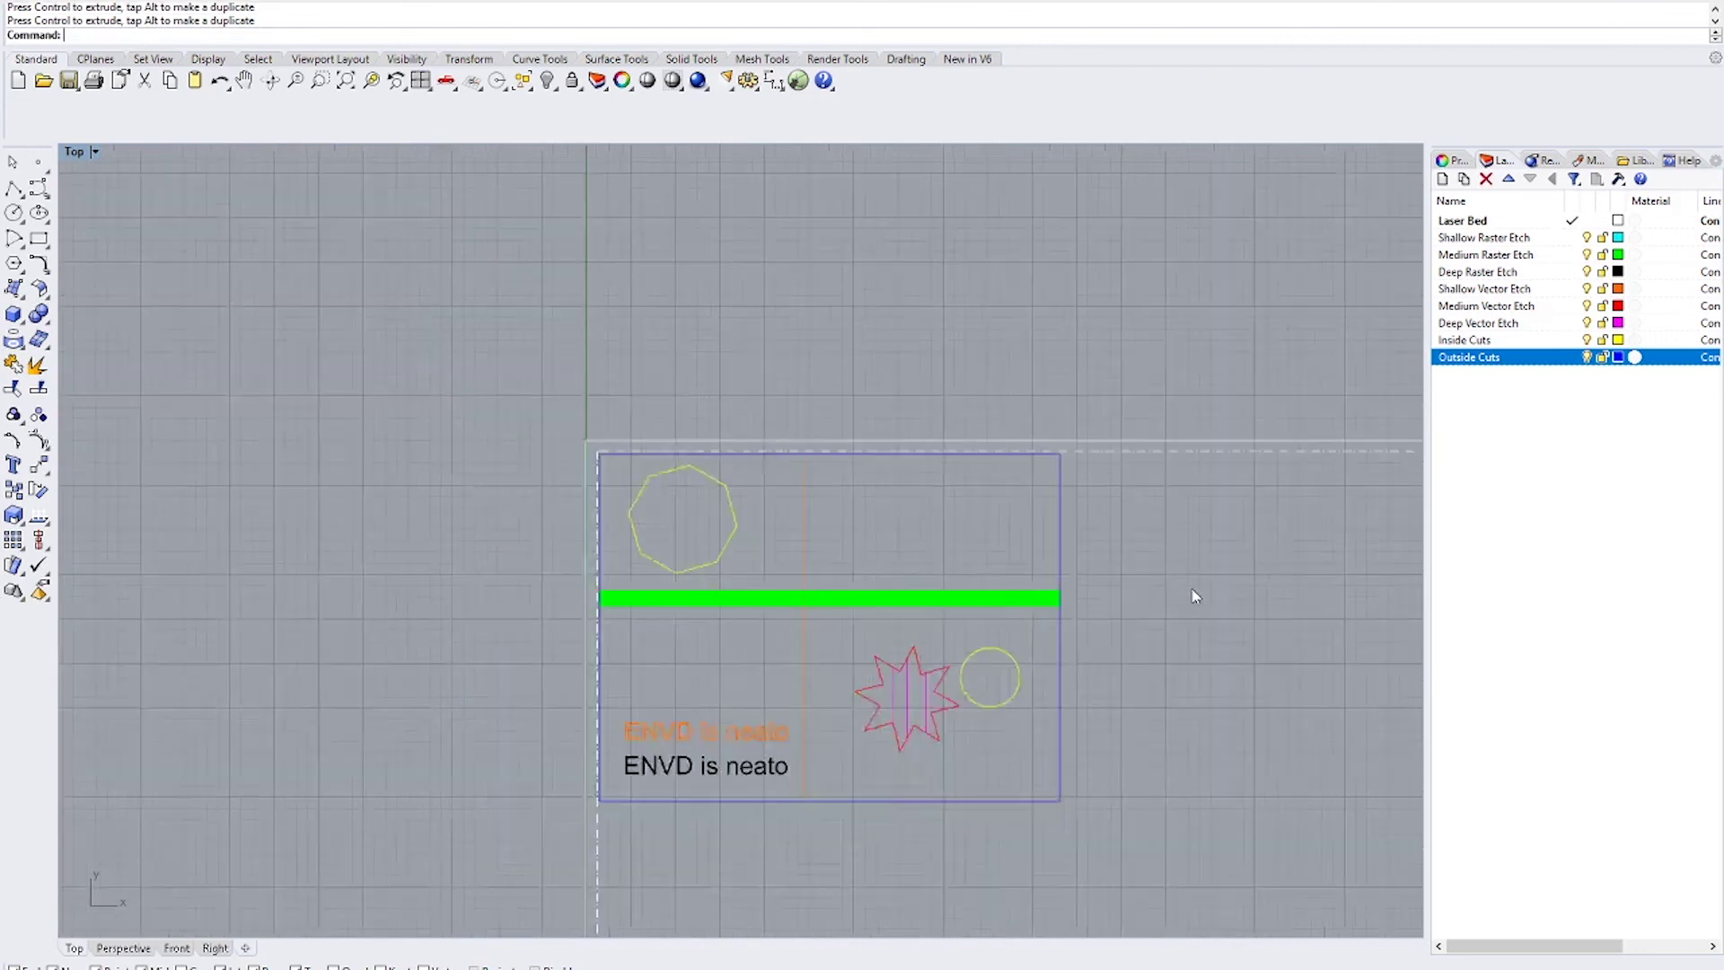
right_click_drag(1244, 638, 429, 487)
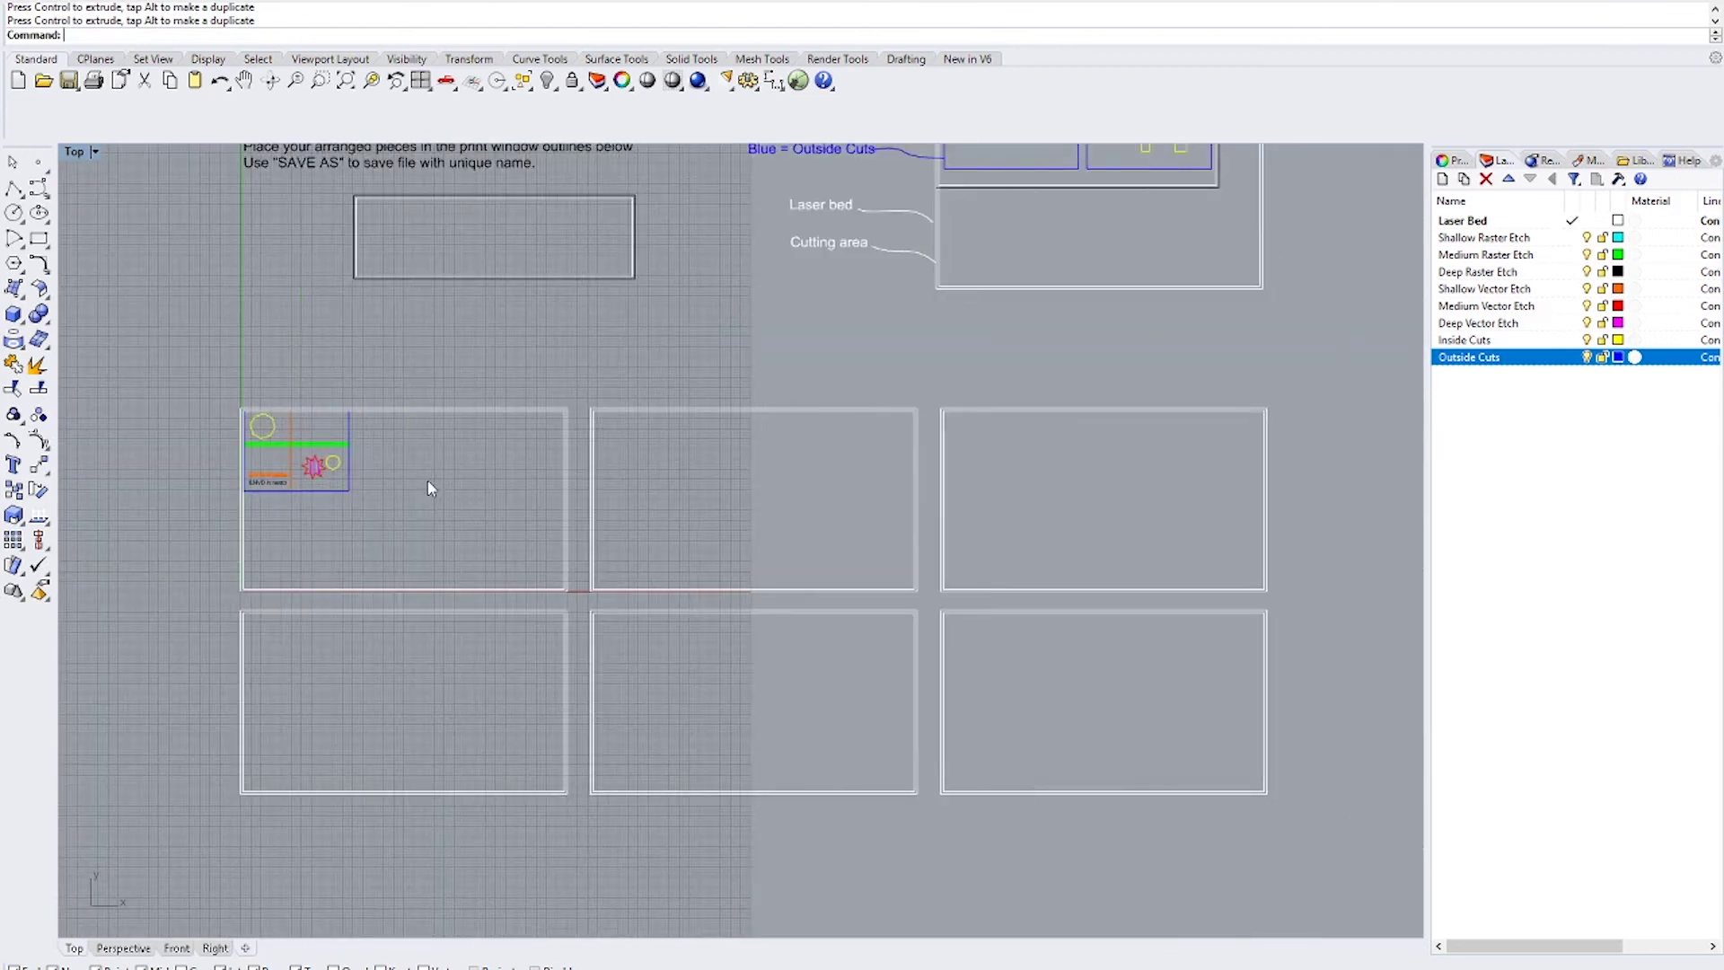